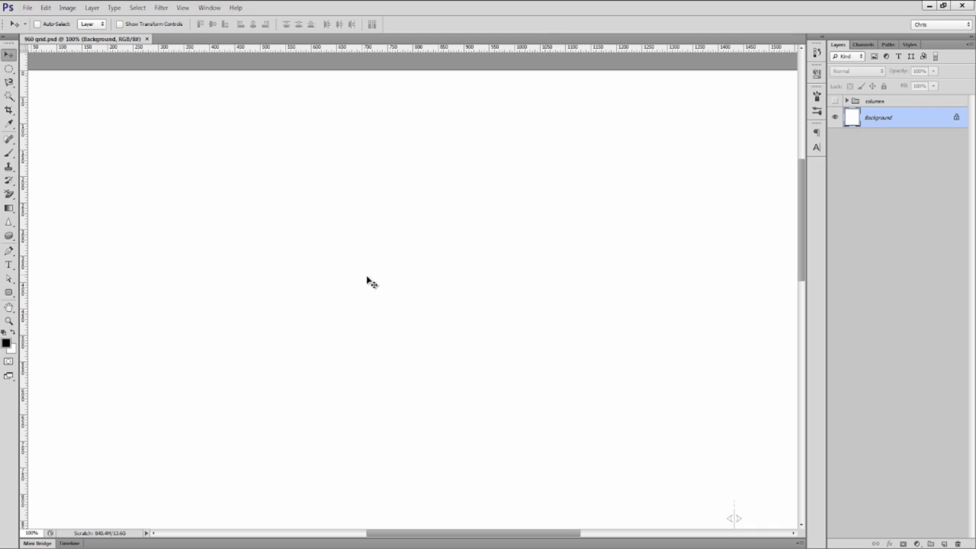
- Draw a 960 x 320 px rounded rectangle with a 5 px radius spanning the outermost grid guides, displaying the guides only while drawing
drag(9, 293, 35, 303)
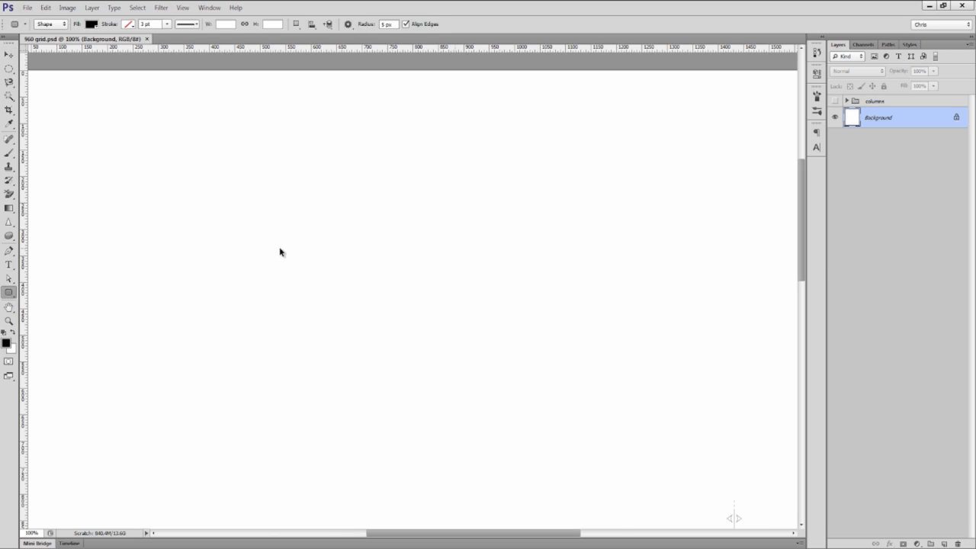
key(ctrl+semicolon)
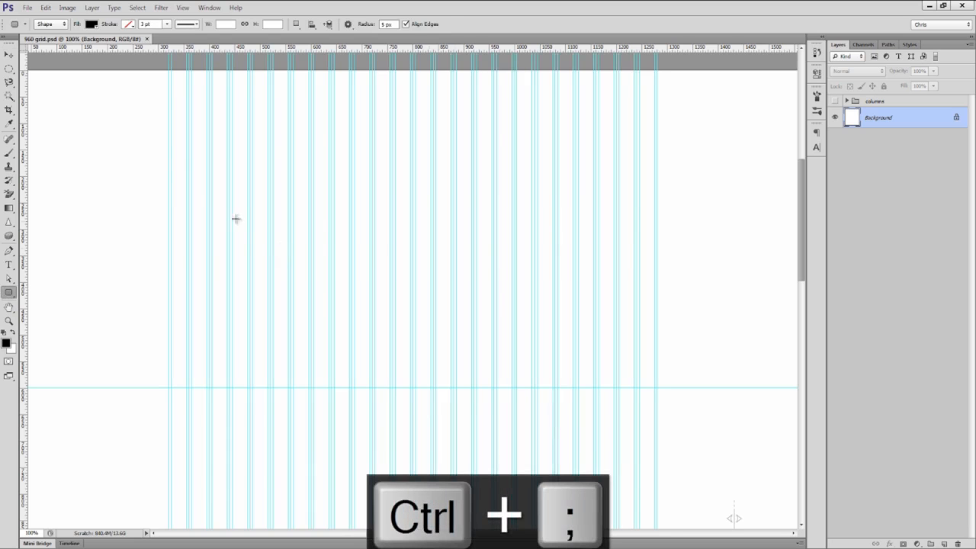
drag(170, 151, 657, 320)
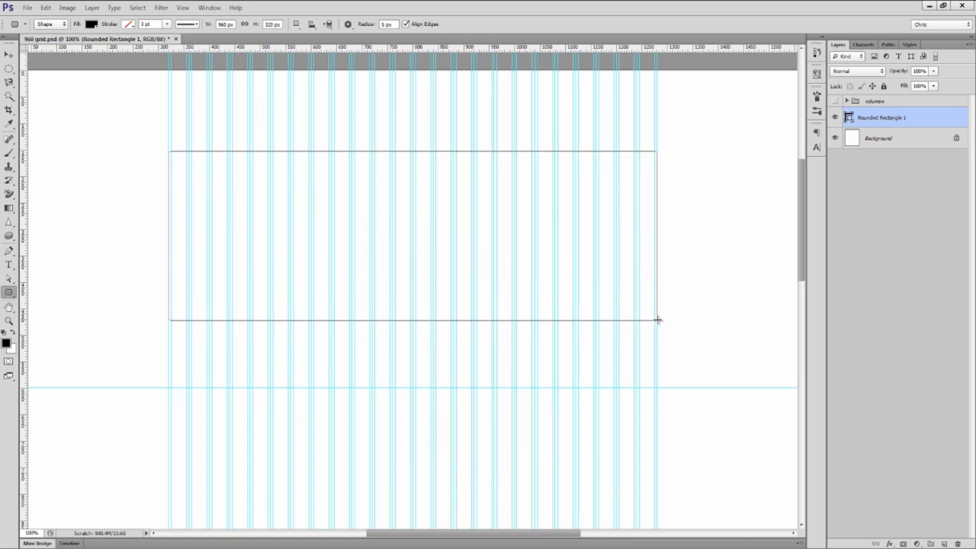
key(ctrl+shift+h)
key(ctrl+semicolon)
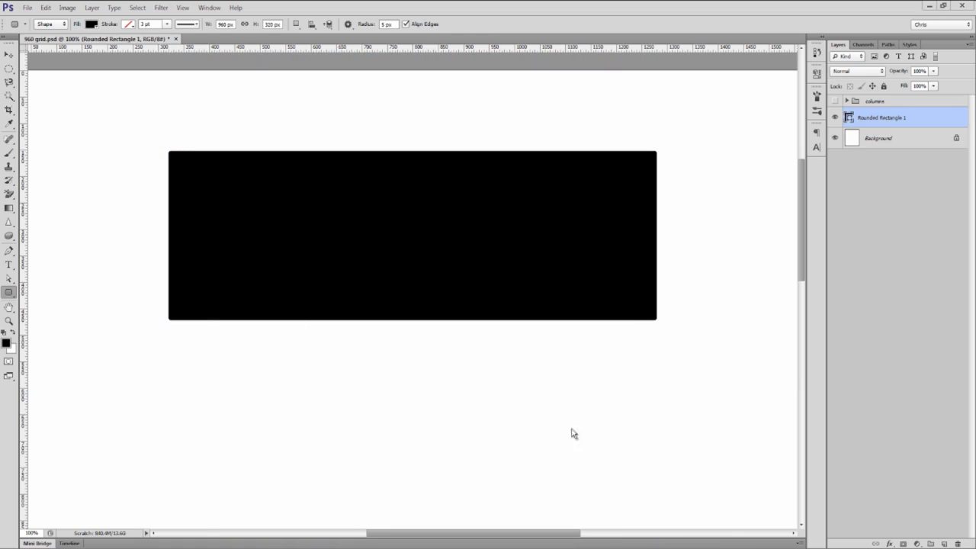
- Add a Stroke layer style to the rounded rectangle and set its colour to light grey cfcfcf
click(890, 544)
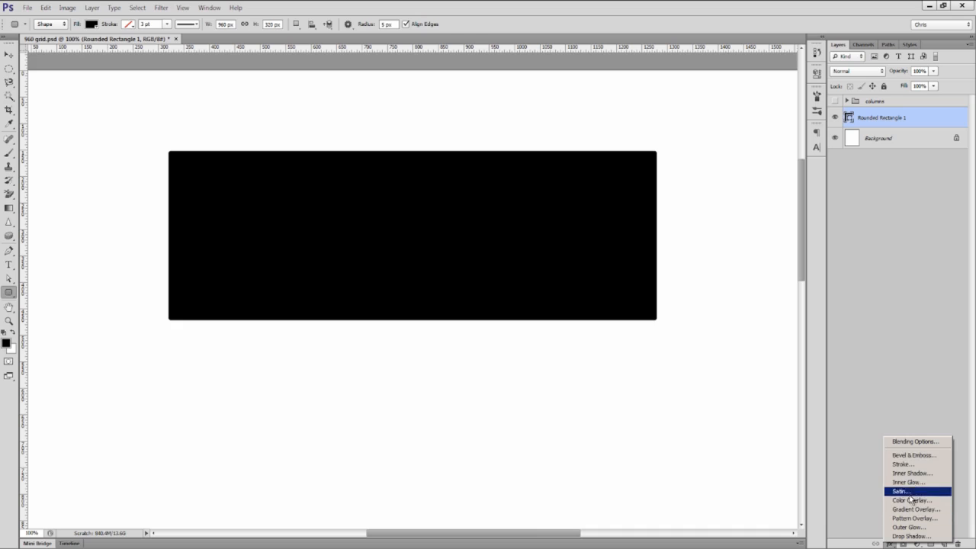
click(904, 464)
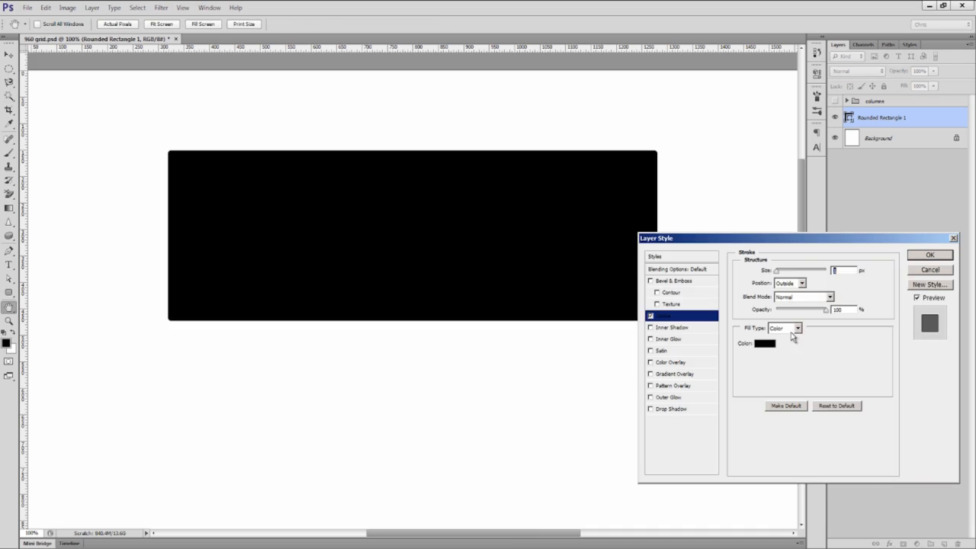
click(769, 344)
drag(665, 312, 626, 293)
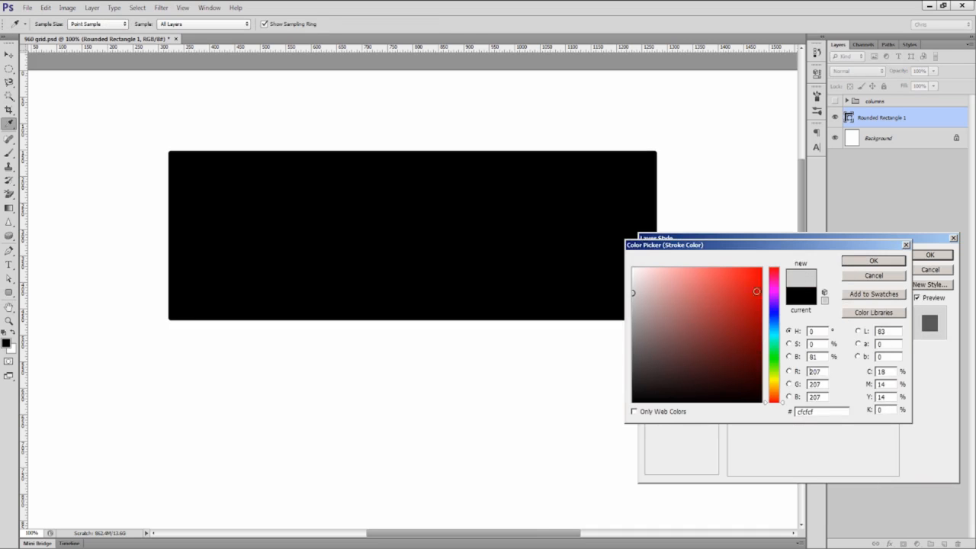
click(861, 262)
- Add a Gradient Overlay to the rounded rectangle using the blue preset Gradient 012 and apply the layer style
click(684, 375)
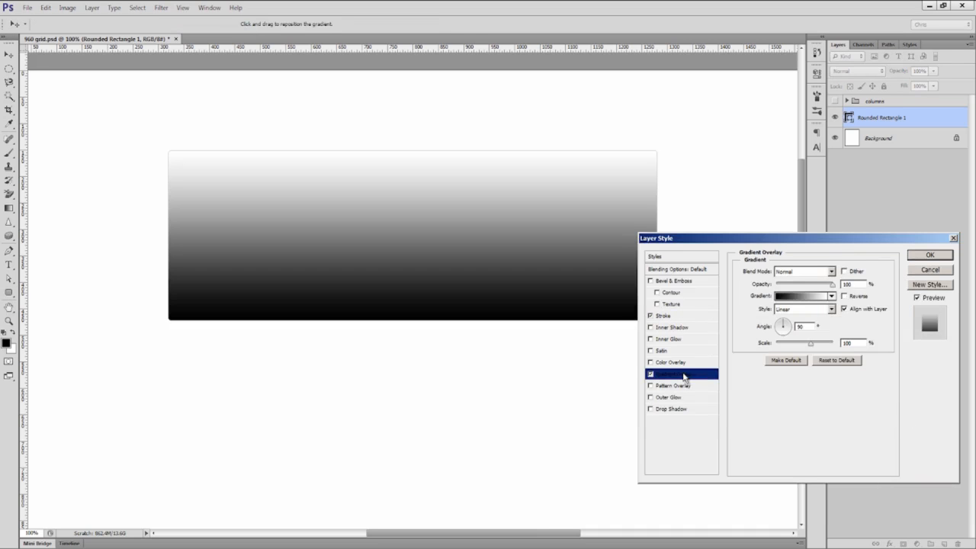
click(813, 297)
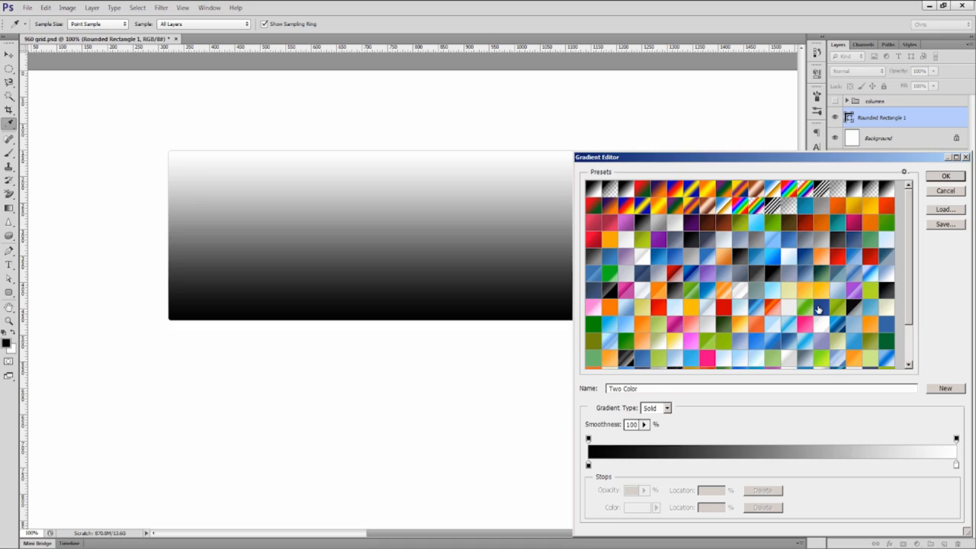
click(818, 309)
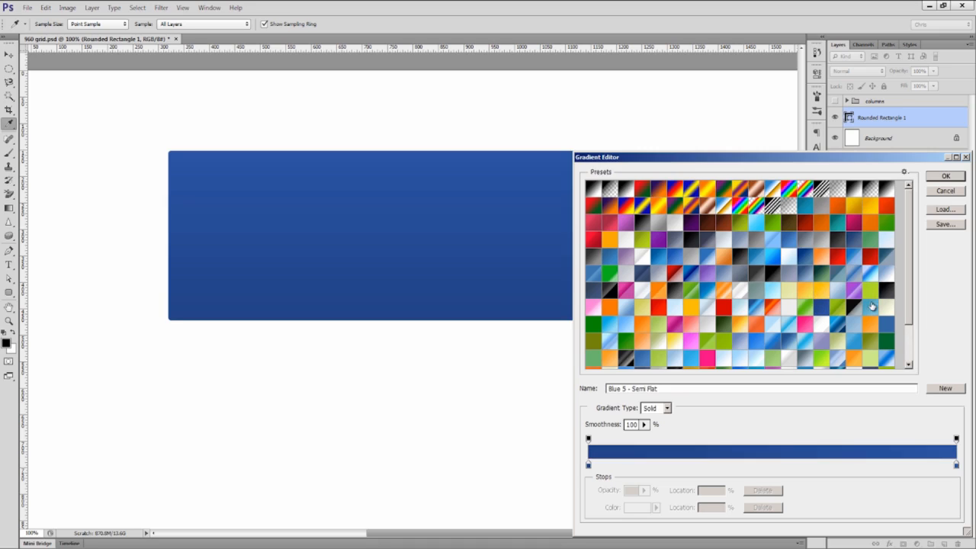
click(872, 306)
click(871, 290)
click(871, 275)
click(871, 260)
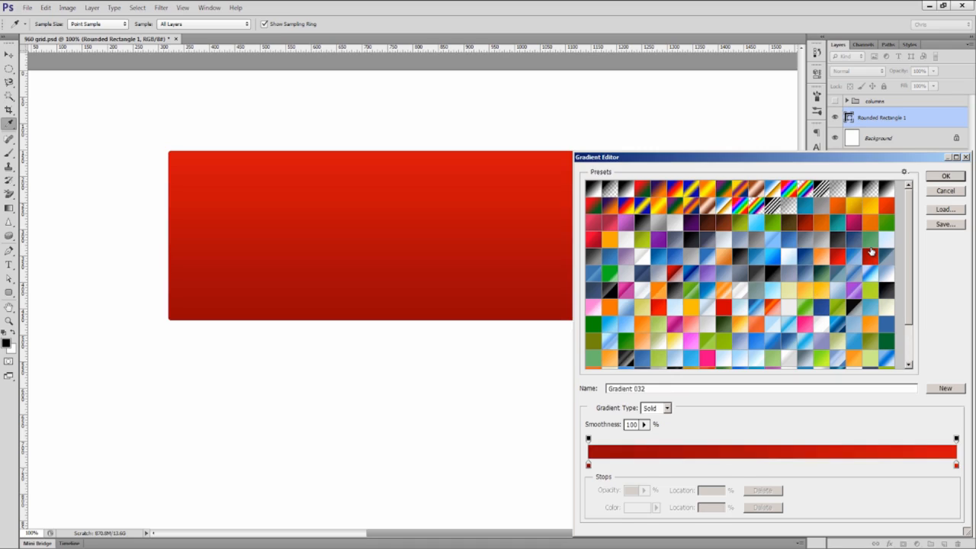
click(860, 243)
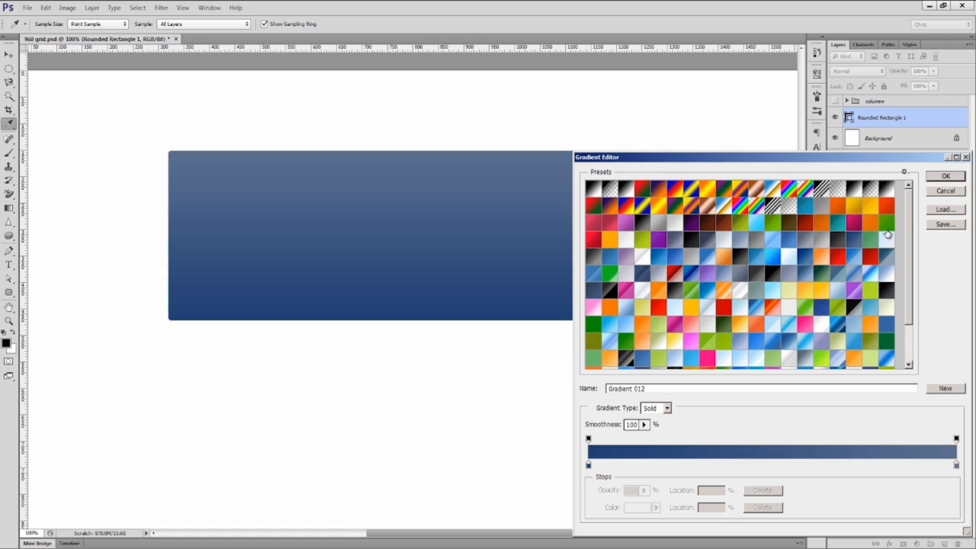
click(942, 178)
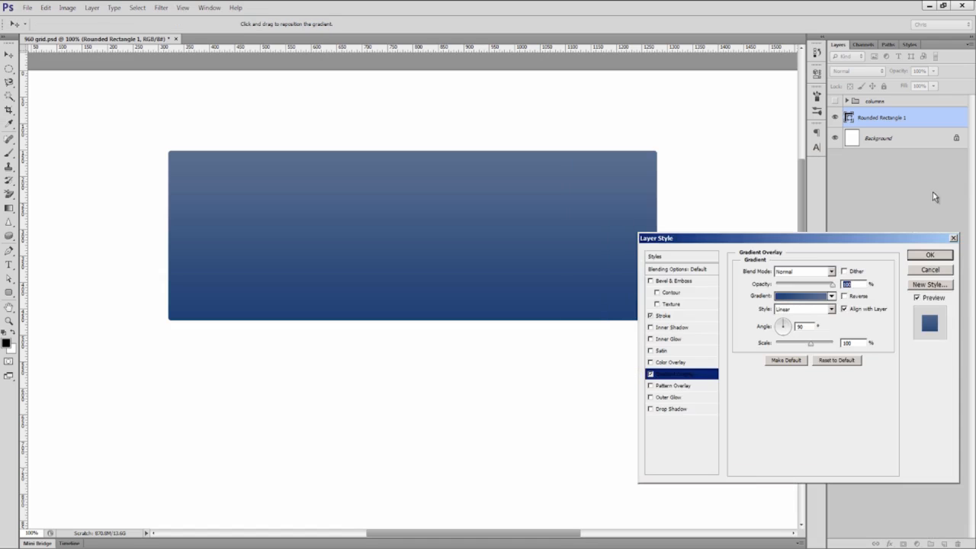
click(928, 256)
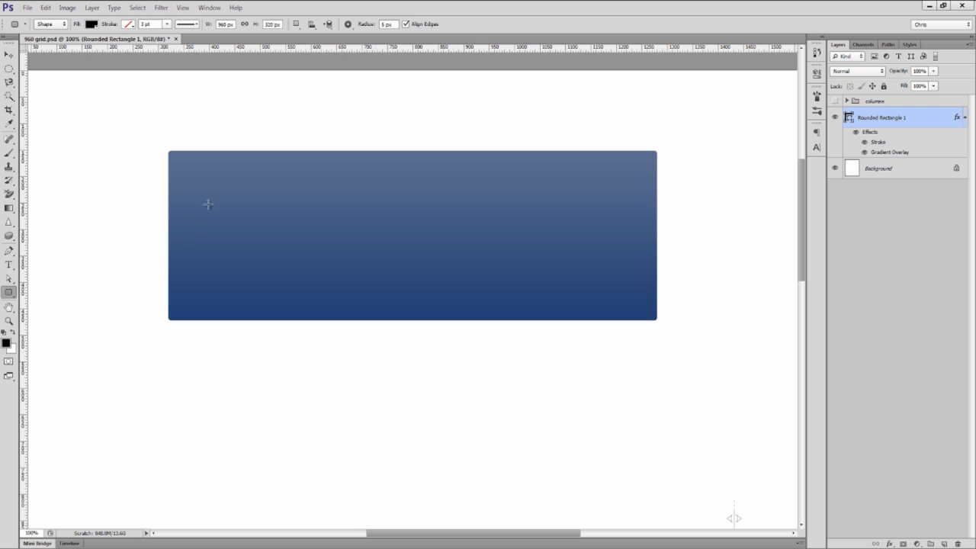
- Add the text "AMAZING HEADLINE TEXT" in the upper-left area of the blue rectangle
key(t)
click(193, 183)
text(AMA)
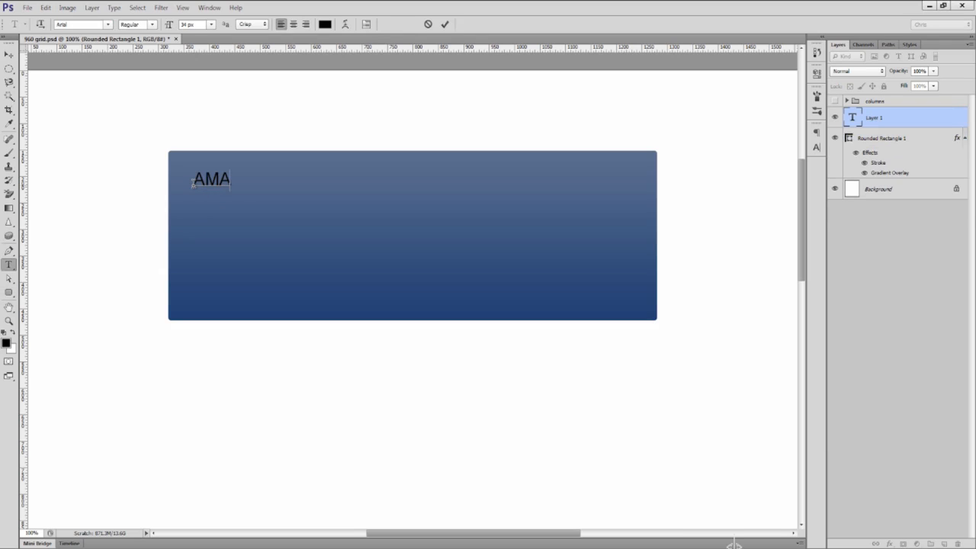
text(ZING HEADLINE TEXT)
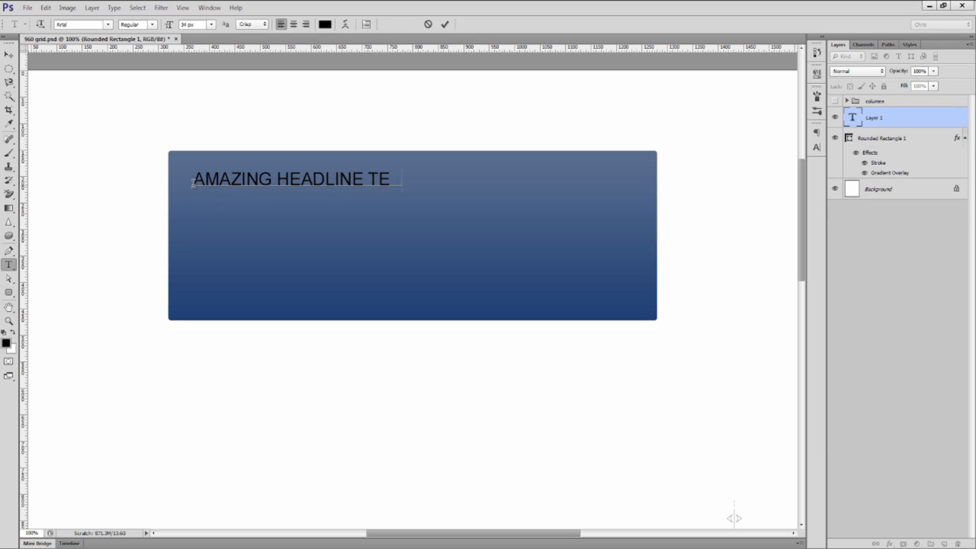
key(ctrl+Return)
- Change the headline's font to Archivo Narrow Bold
click(817, 149)
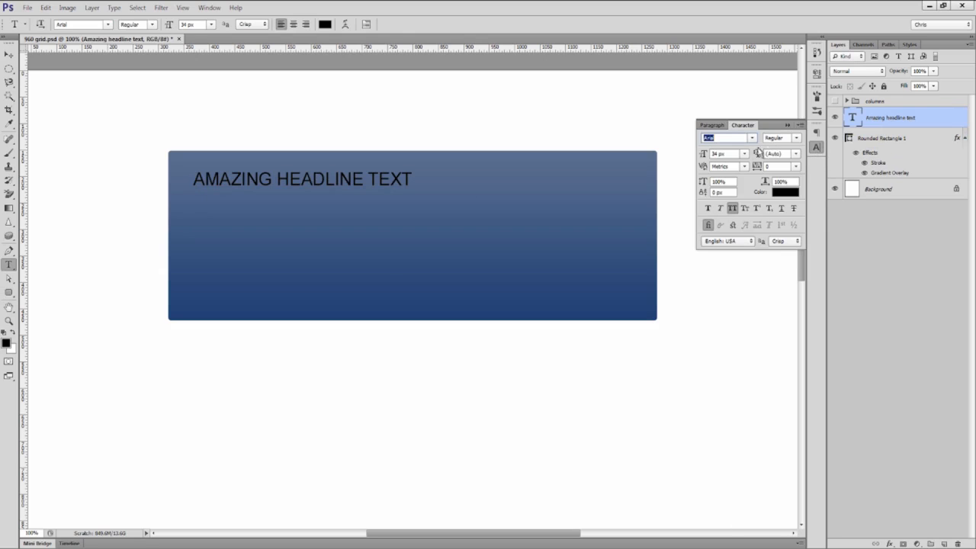
text(Ar)
key(Return)
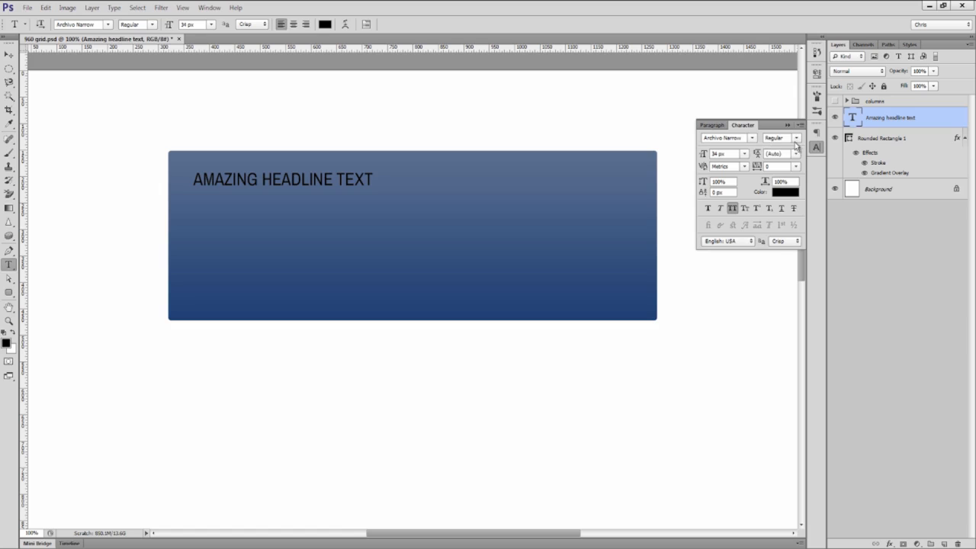
click(797, 137)
click(791, 158)
- Colour the headline white and increase its font size to 41 px
click(786, 192)
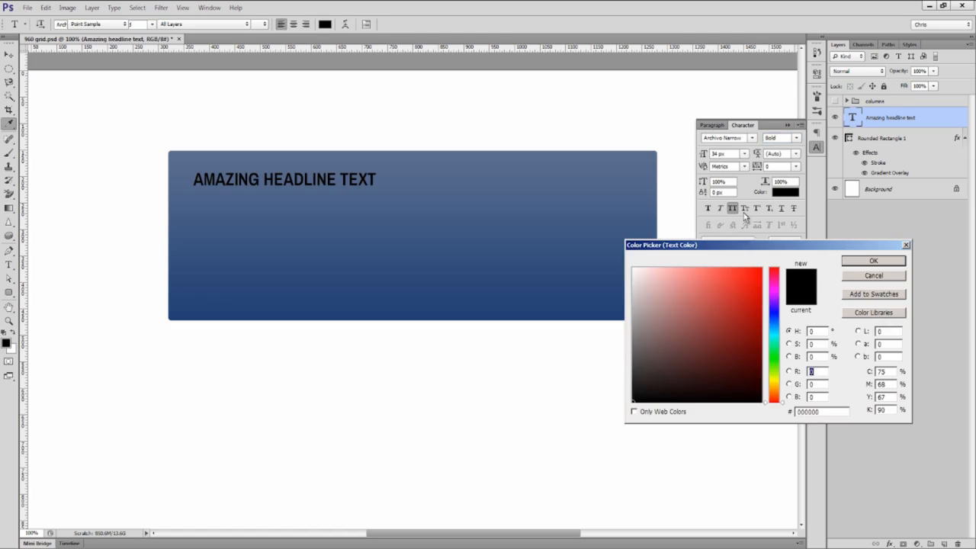
click(633, 269)
click(860, 262)
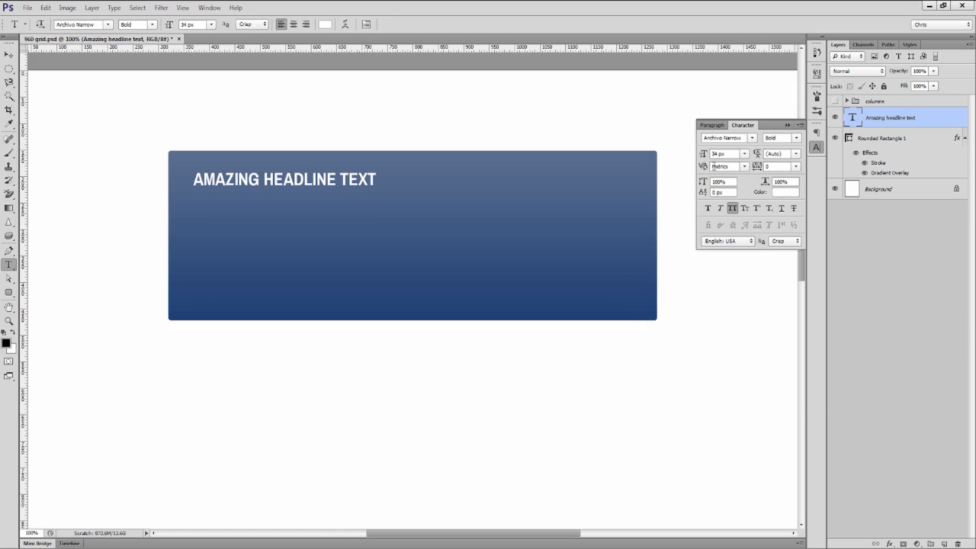
drag(707, 155, 711, 158)
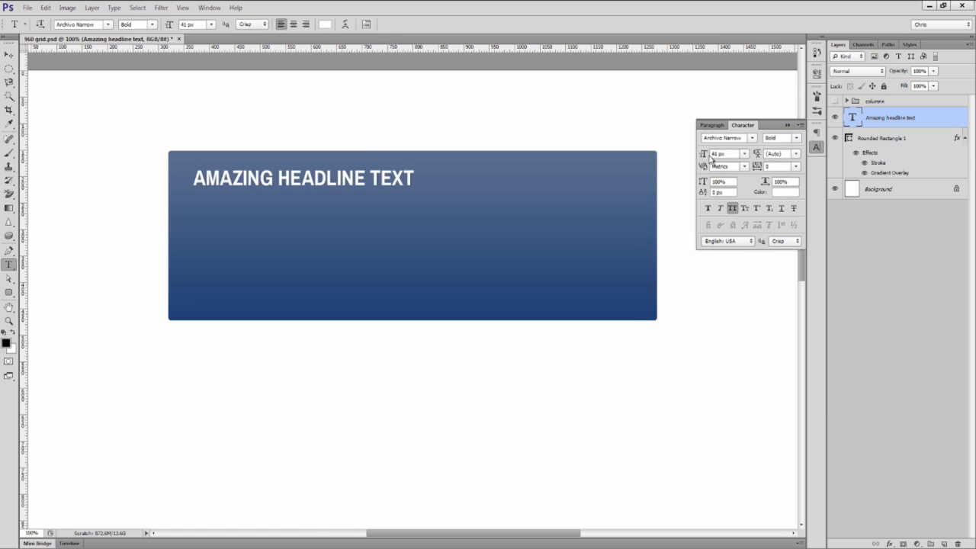
- Add a Drop Shadow to the headline with 1 px distance, 1 px size and the blue colour 274a80
click(892, 541)
click(904, 526)
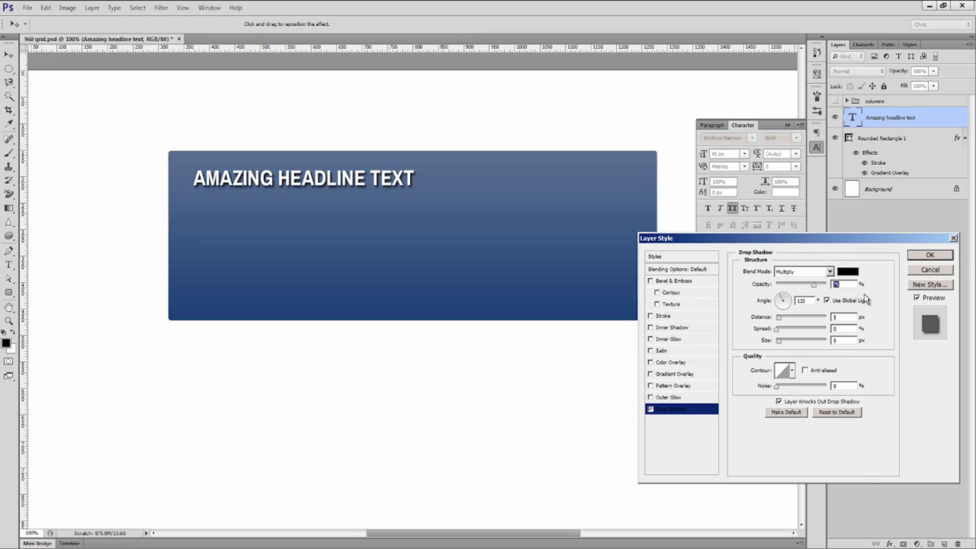
text(1)
drag(841, 340, 831, 341)
text(1)
click(848, 272)
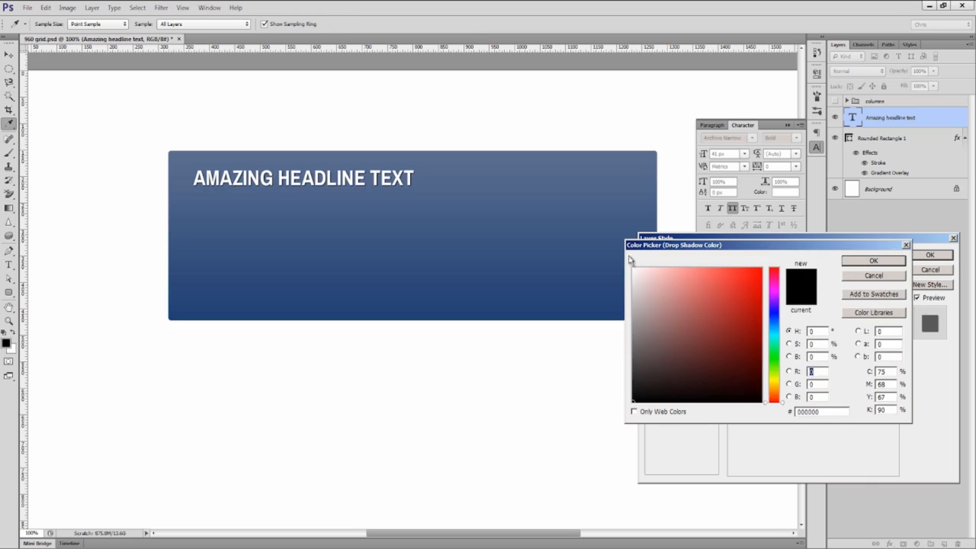
click(617, 245)
click(732, 331)
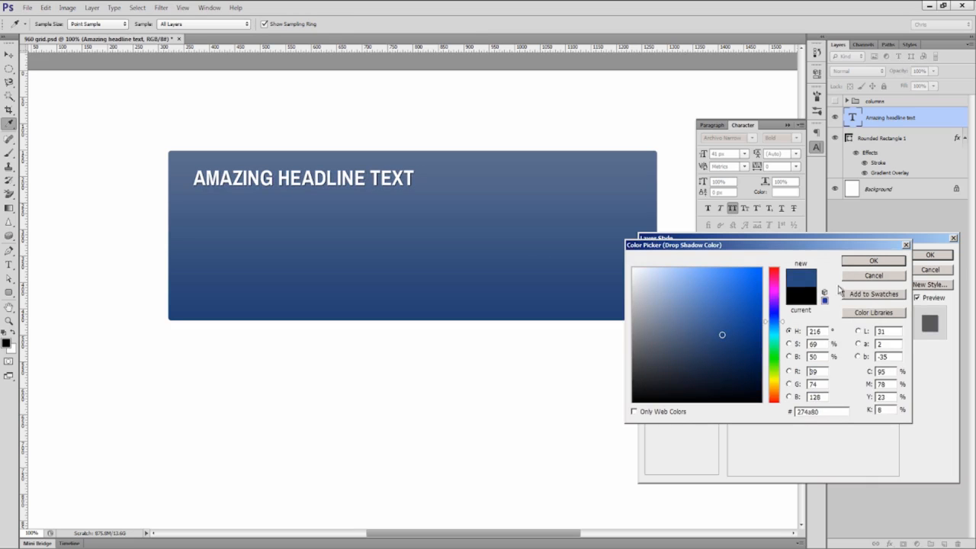
click(874, 261)
click(927, 257)
- Move the headline slightly down inside the blue rectangle and collapse the character settings
key(v)
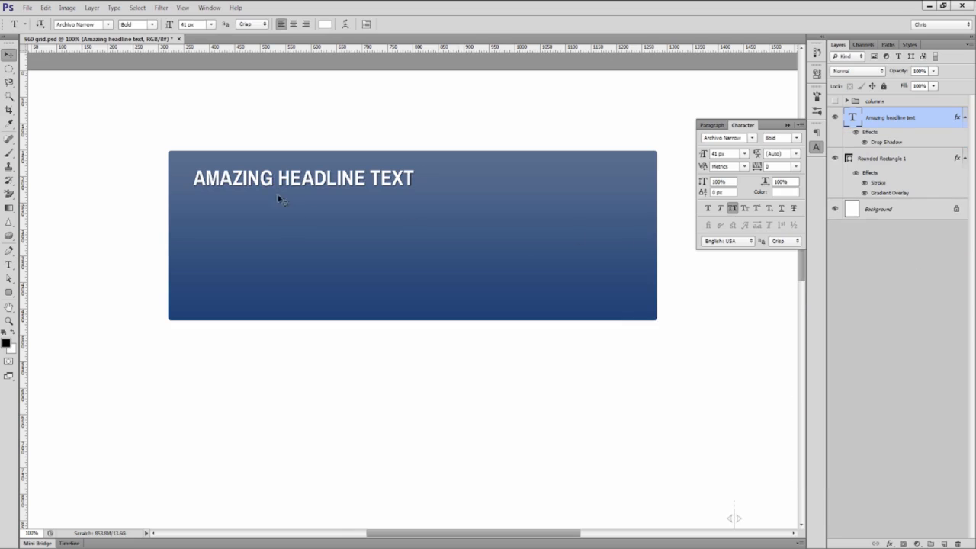
drag(273, 185, 272, 191)
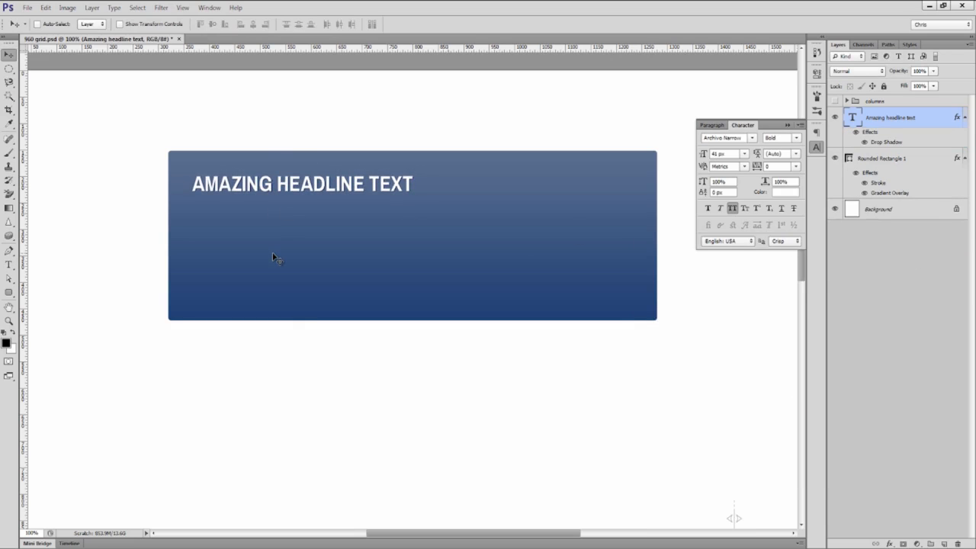
click(816, 147)
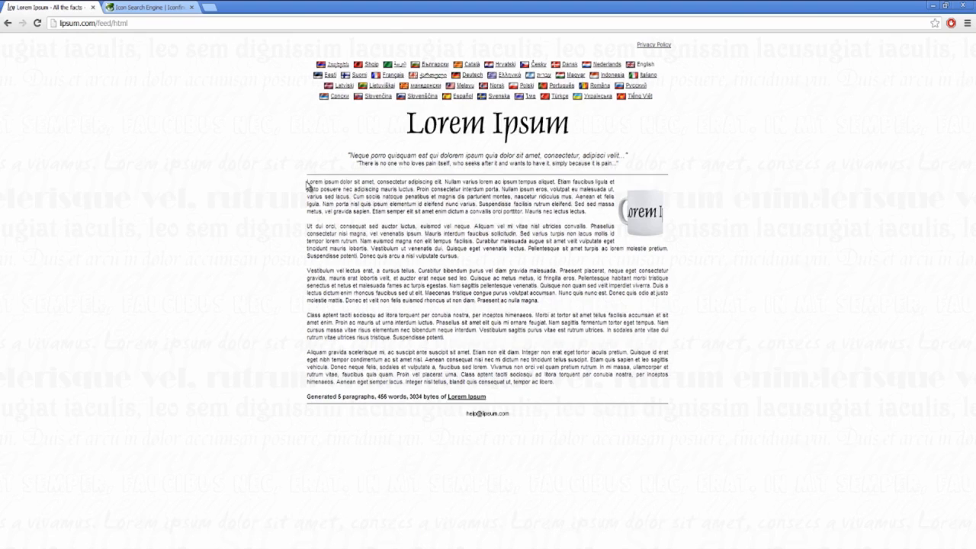
- Copy the opening Lorem Ipsum sentences from the browser page and paste them into a new text box below the headline
drag(306, 183, 615, 195)
key(ctrl+c)
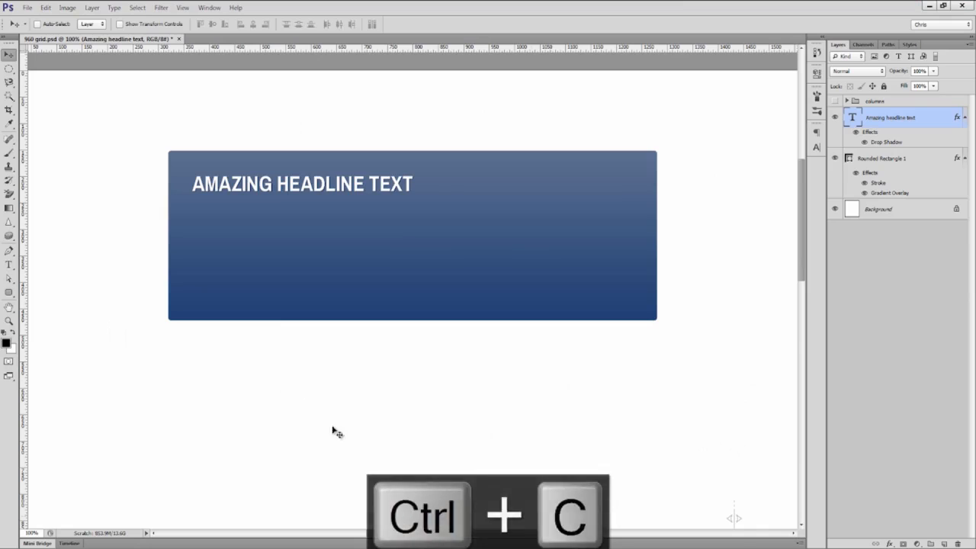
key(t)
drag(192, 205, 504, 275)
key(ctrl+v)
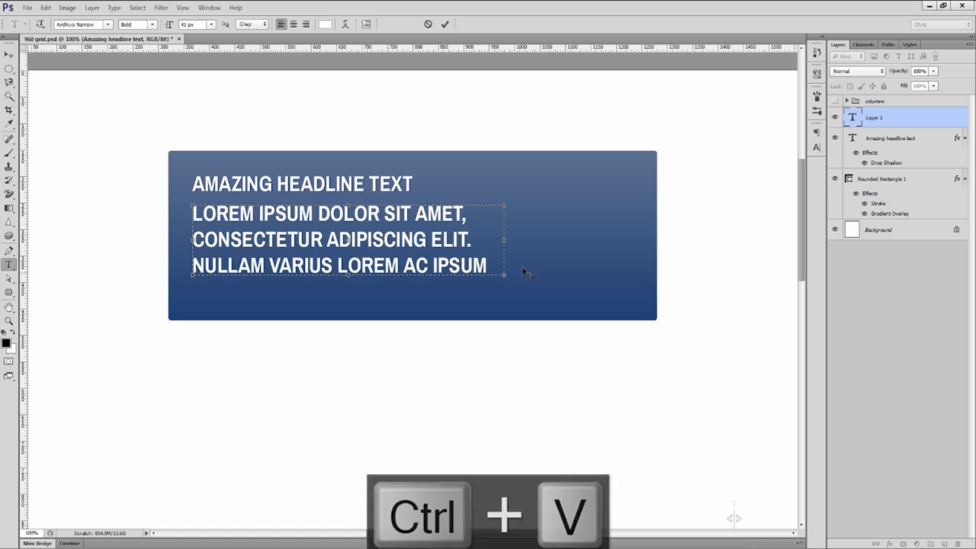
- Reduce the pasted paragraph's font size to 20 px, turn off All Caps and set its weight to Regular
key(ctrl+a)
click(817, 147)
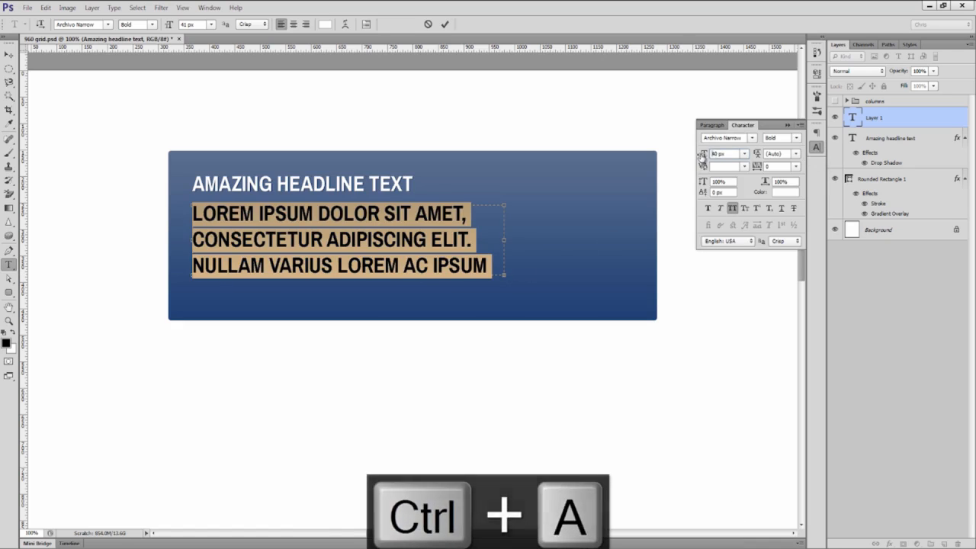
drag(709, 155, 698, 156)
click(737, 209)
click(796, 138)
click(780, 147)
- Set the paragraph's leading to 30 px and its font size to 18 px, and commit the text
click(796, 154)
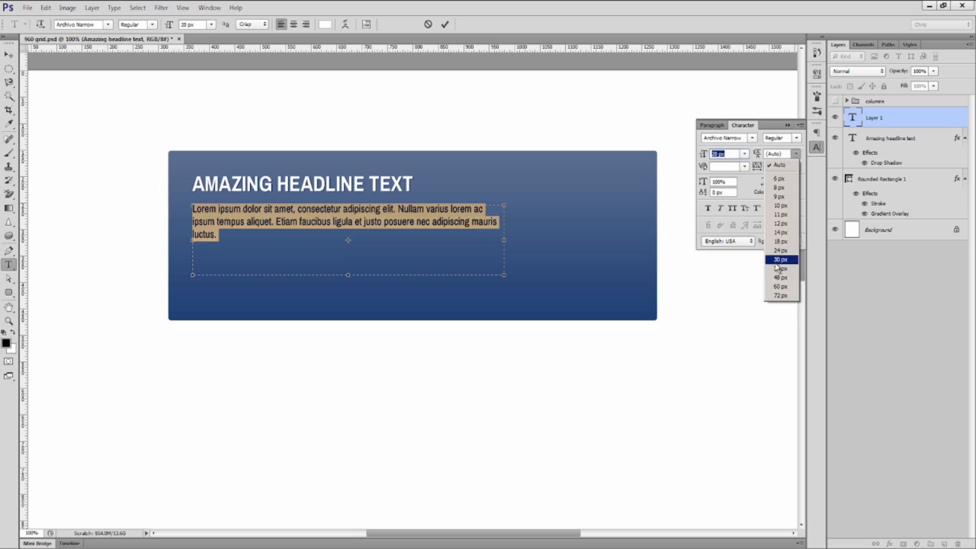
click(781, 260)
click(727, 153)
key(Down)
key(Down)
key(Return)
key(ctrl+Return)
- Nudge the paragraph down slightly beneath the headline
key(v)
key(Down)
key(Down)
key(Down)
key(Down)
key(Down)
key(Down)
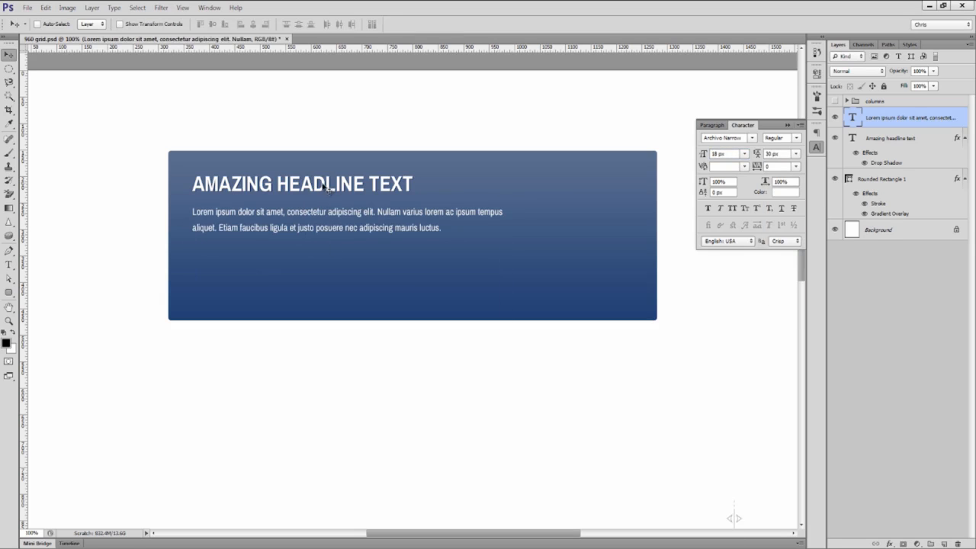
- Copy the headline's layer style and paste it onto the paragraph layer, collapsing the effects lists of the layers
right_click(889, 145)
click(912, 365)
click(965, 179)
click(964, 139)
click(917, 122)
right_click(917, 122)
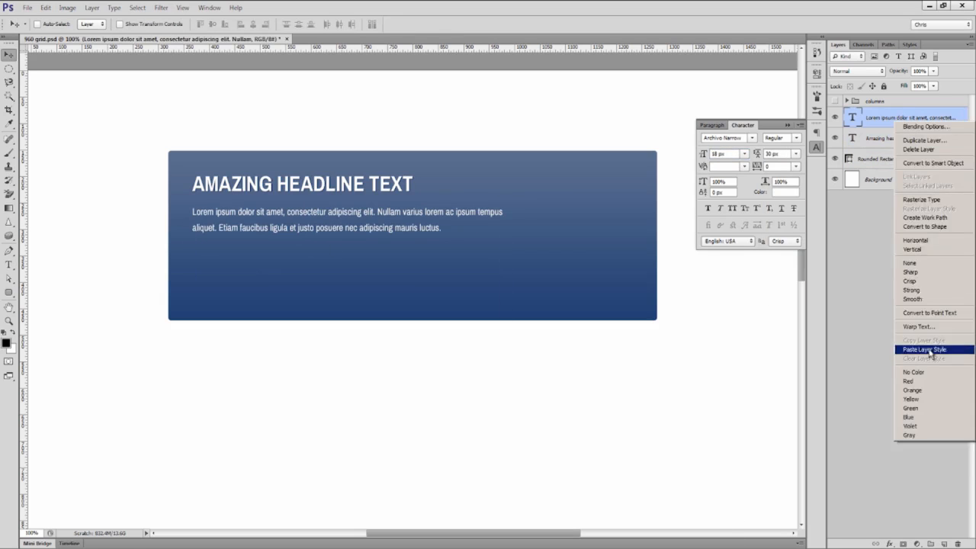
click(931, 351)
- Make the paragraph's text box slightly narrower and shorter from its lower-right corner and commit the text
key(t)
click(415, 213)
mouse_move(503, 279)
mouse_down()
mouse_move(432, 280)
mouse_move(490, 273)
mouse_up()
key(ctrl+Return)
key(v)
- Switch to the browser's Iconfinder page and search for "gift"
click(221, 548)
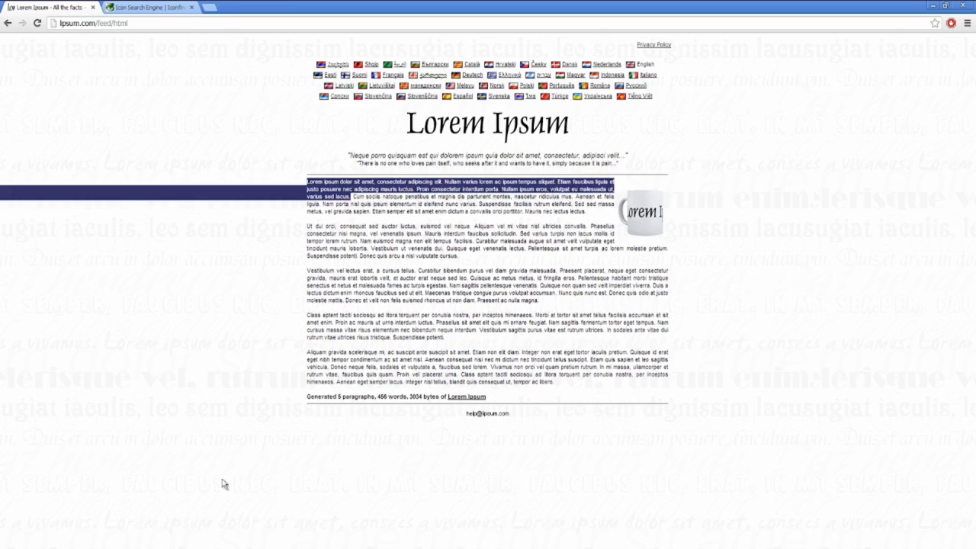
click(155, 8)
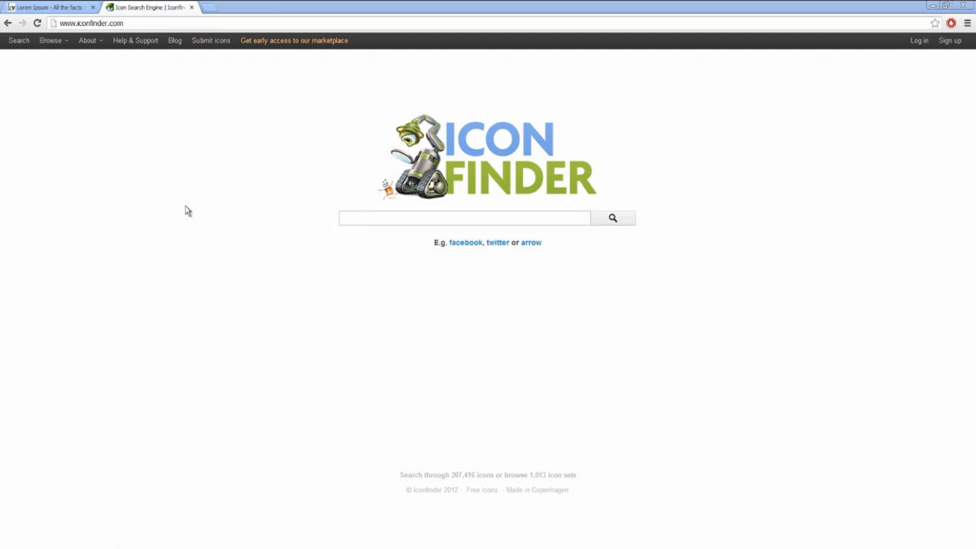
click(350, 217)
text(gi)
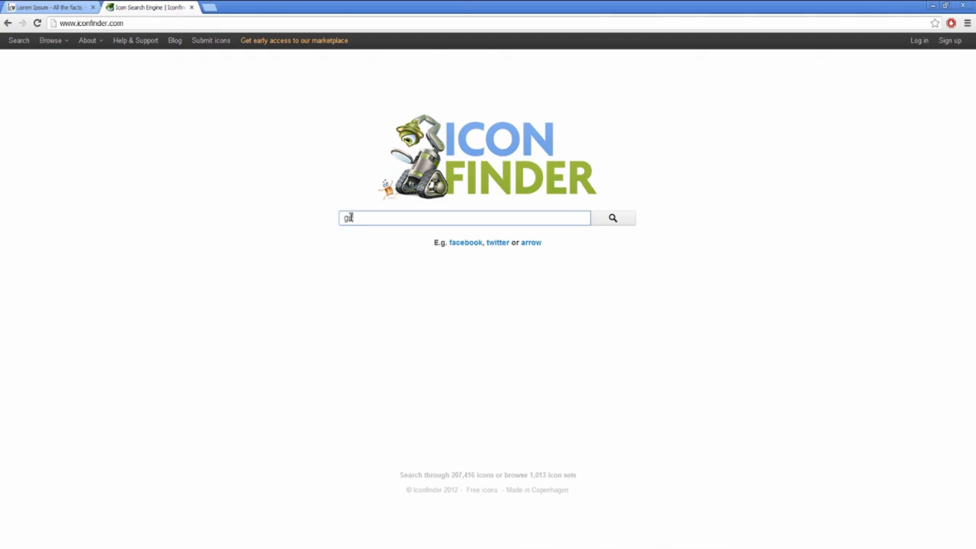
text(ft)
key(Return)
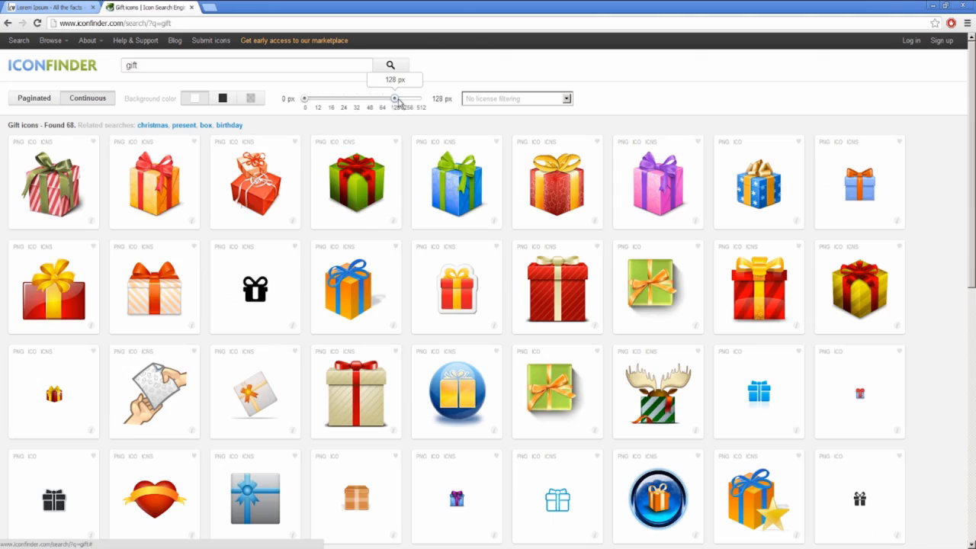
- Limit the icon sizes to 64–256 px and download the orange gift box with the red bow as PNG
drag(398, 102, 409, 100)
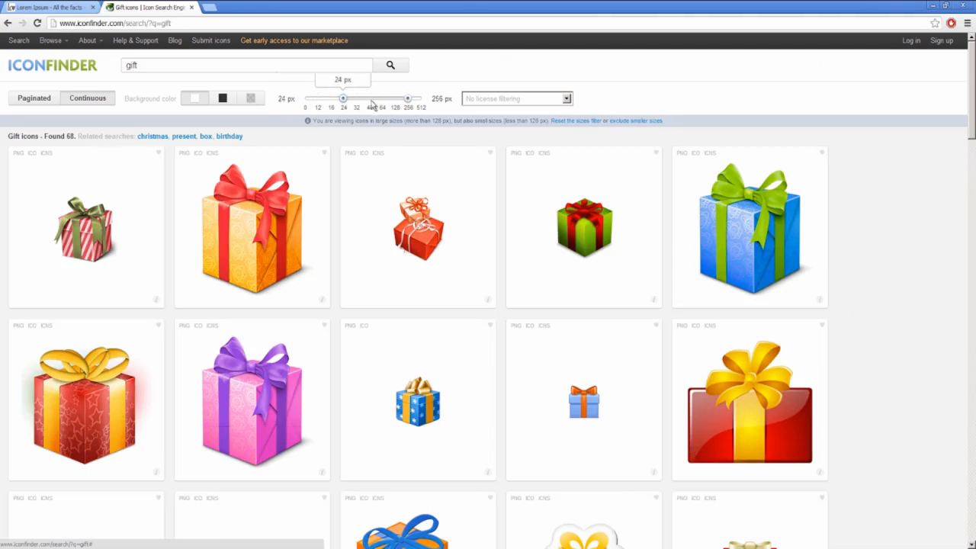
drag(304, 99, 386, 106)
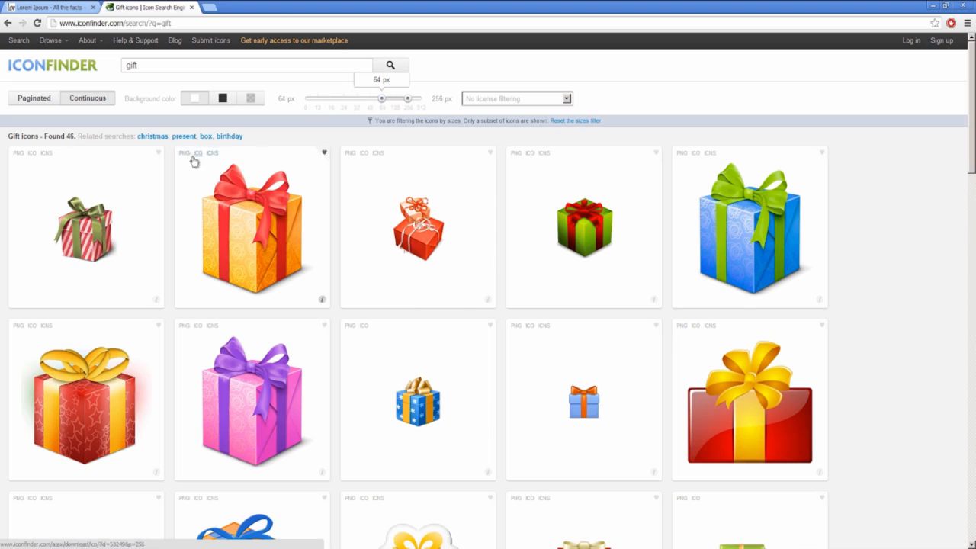
click(315, 153)
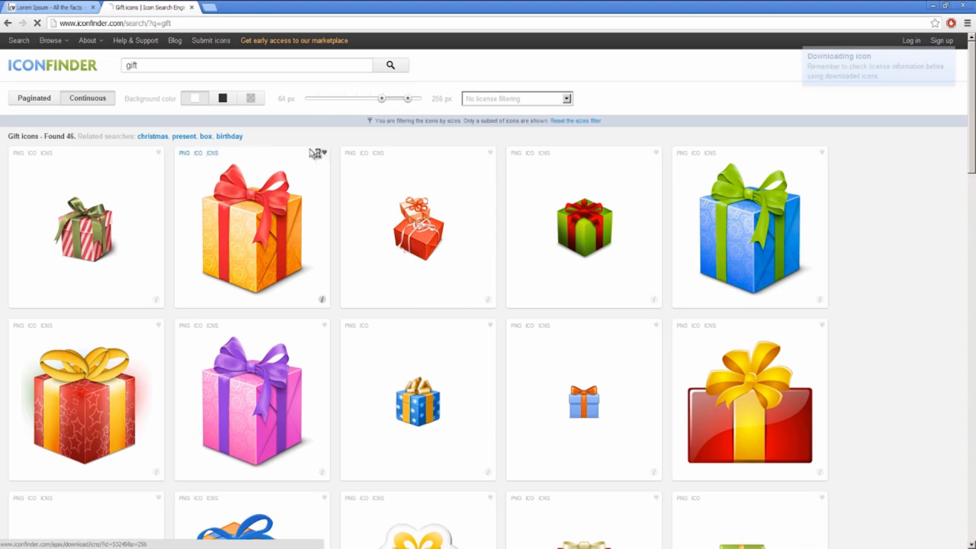
- Place the downloaded gift box file from the desktop into the Photoshop banner, right of the text, and scale it down slightly
click(933, 5)
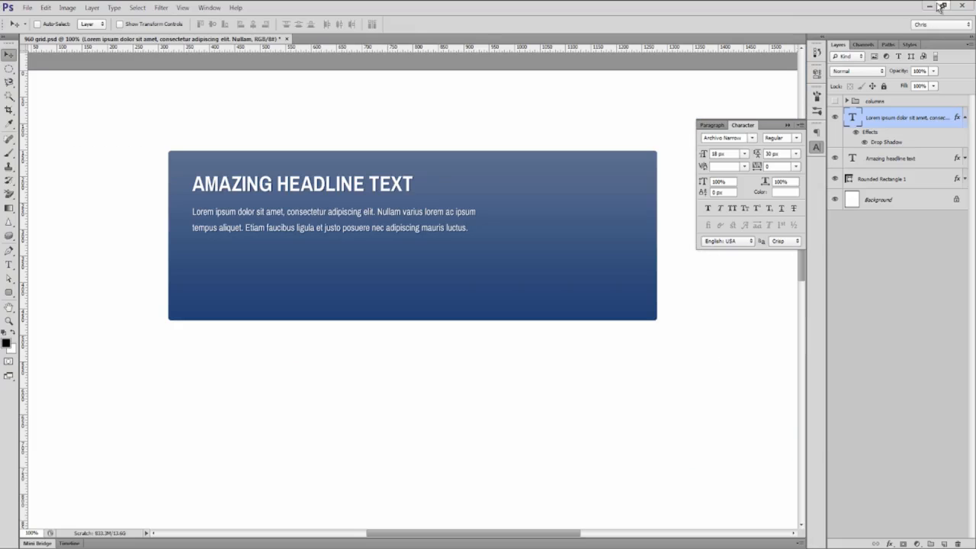
click(930, 7)
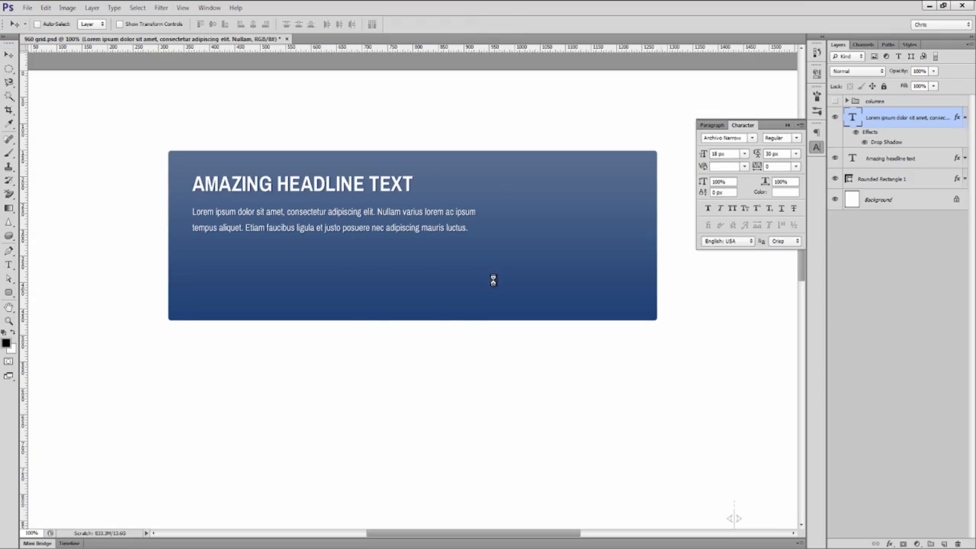
drag(495, 279, 588, 255)
key(Return)
key(ctrl+t)
drag(627, 299, 624, 295)
key(Return)
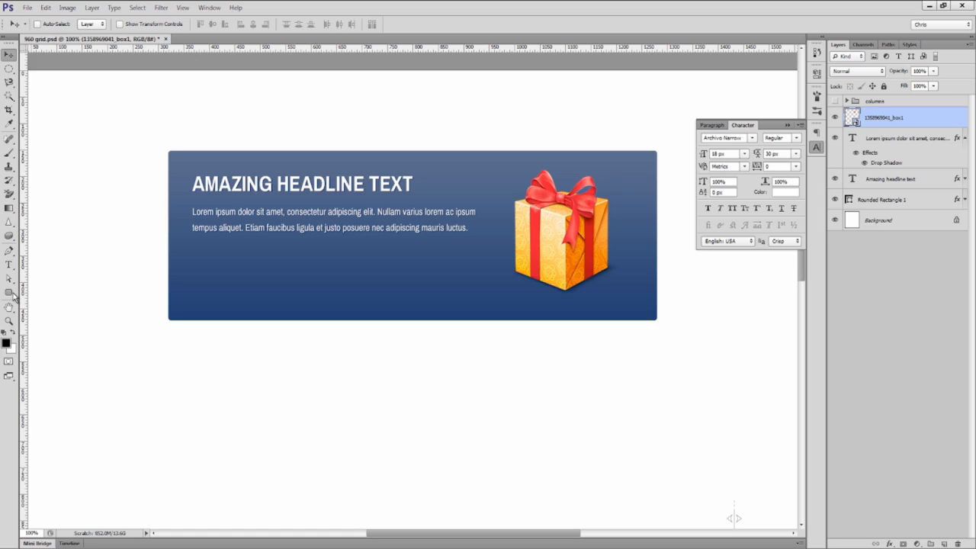
- Draw a black rectangle about 30 × 82 px against the banner's left edge, roughly halfway up
drag(9, 293, 67, 294)
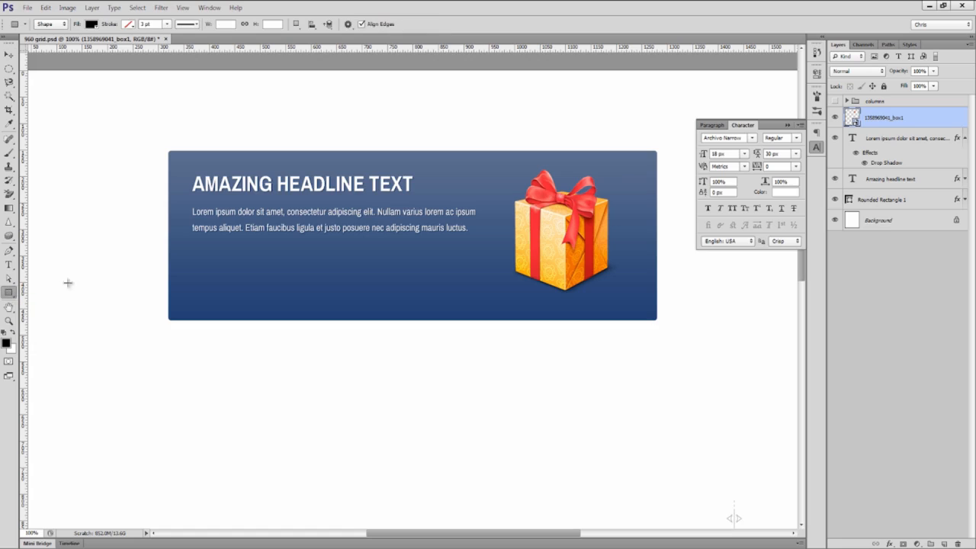
drag(169, 217, 184, 257)
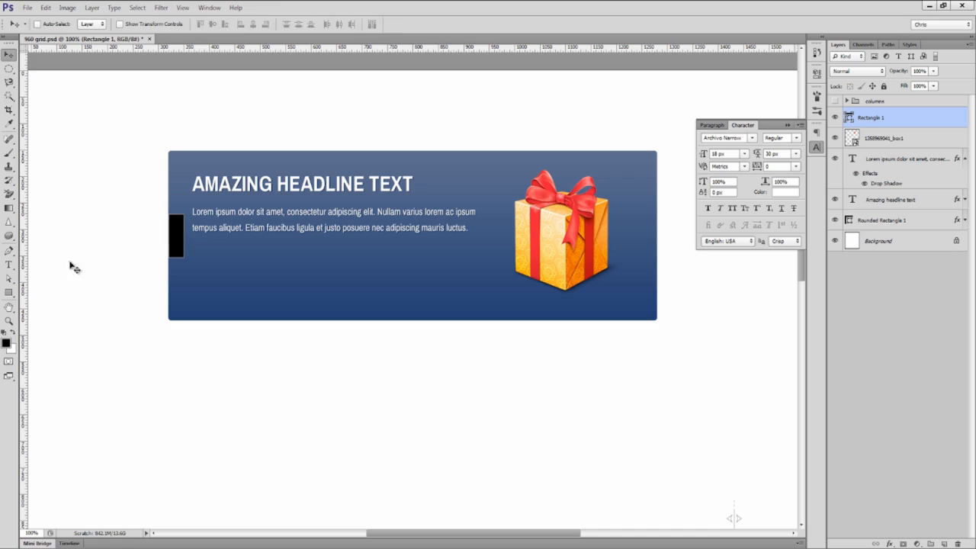
- Draw a small left-pointing chevron custom shape on the black rectangle at the banner's left edge
drag(9, 293, 54, 344)
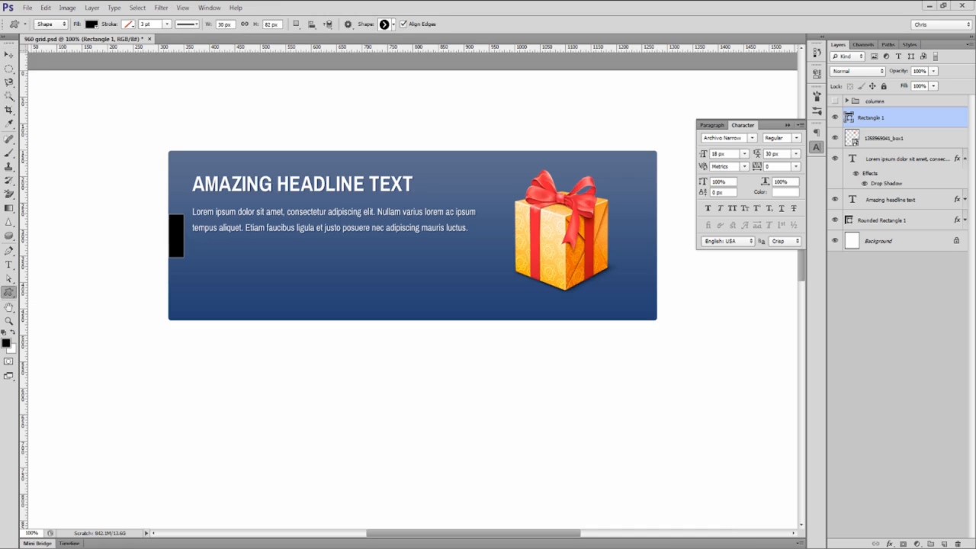
click(386, 25)
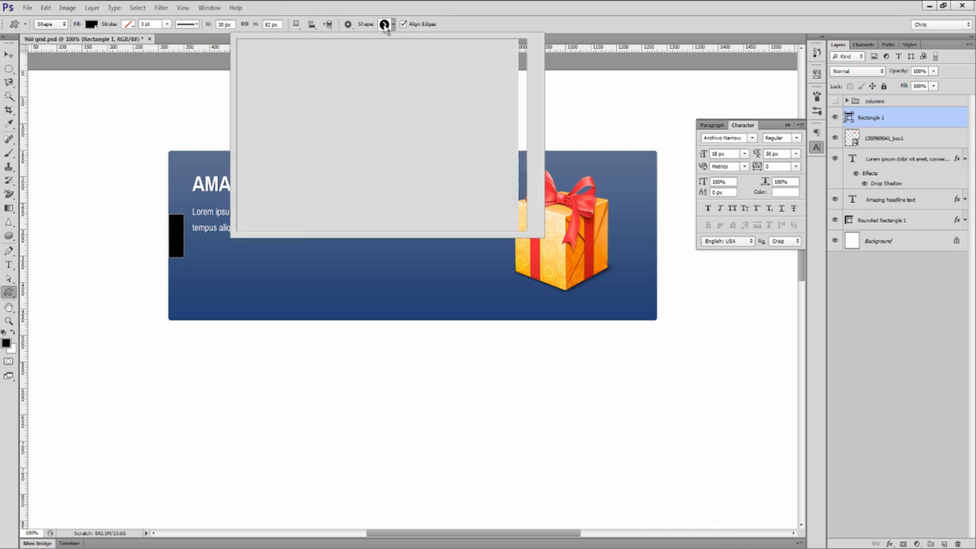
scroll(473, 122, down, 5)
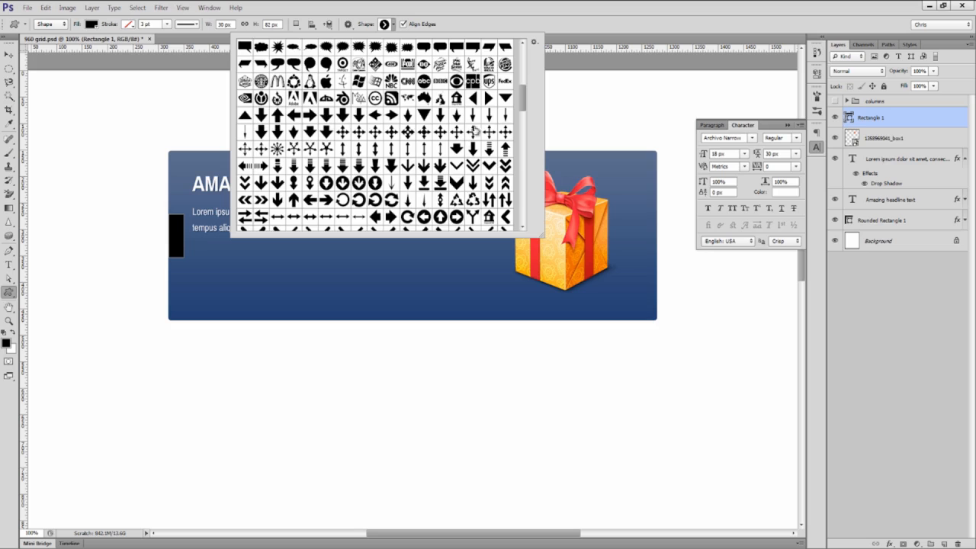
click(506, 98)
scroll(466, 156, down, 2)
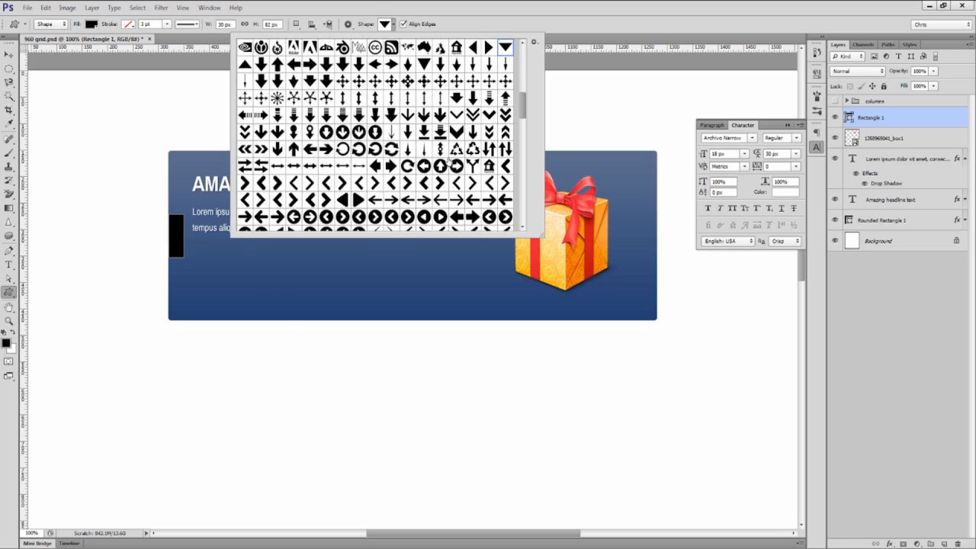
click(359, 183)
click(468, 24)
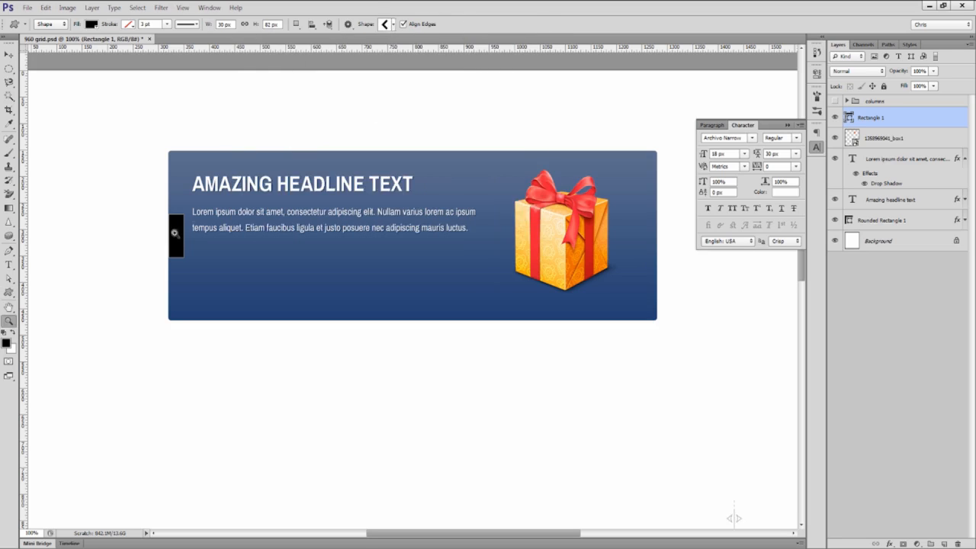
drag(172, 236, 224, 263)
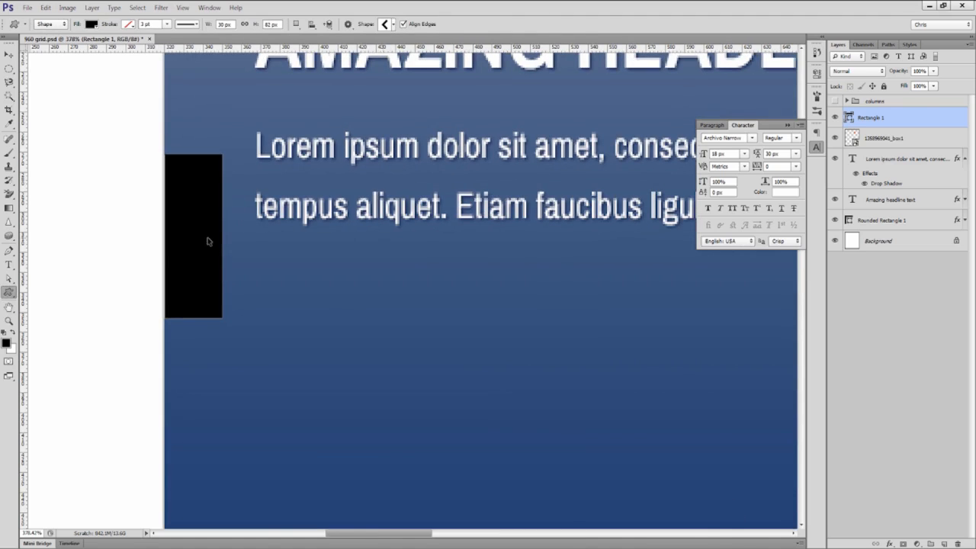
key(ctrl+shift+h)
drag(183, 206, 206, 253)
- Change the chevron shape's fill colour to white
double_click(853, 119)
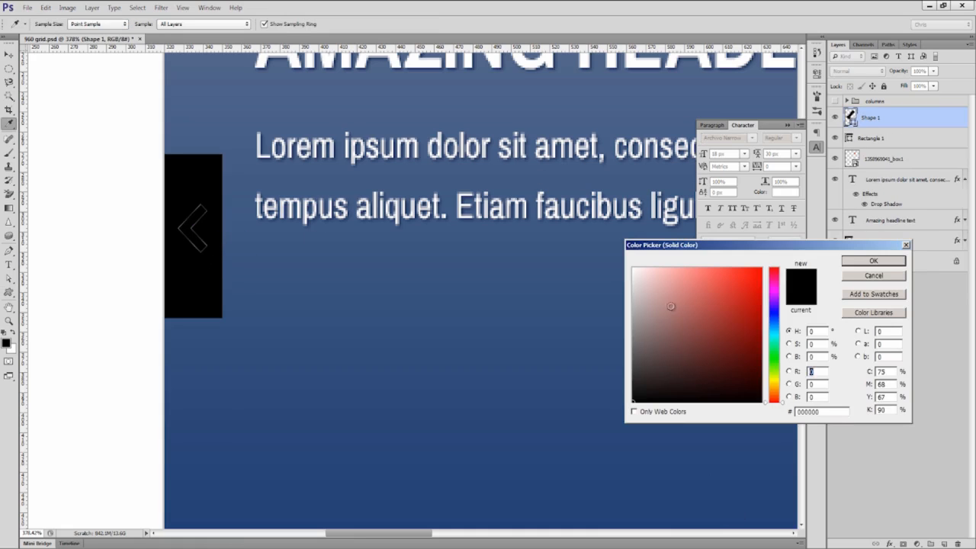
drag(669, 307, 630, 265)
click(863, 263)
- Select the chevron and the black rectangle together and align their centres vertically and horizontally
key(v)
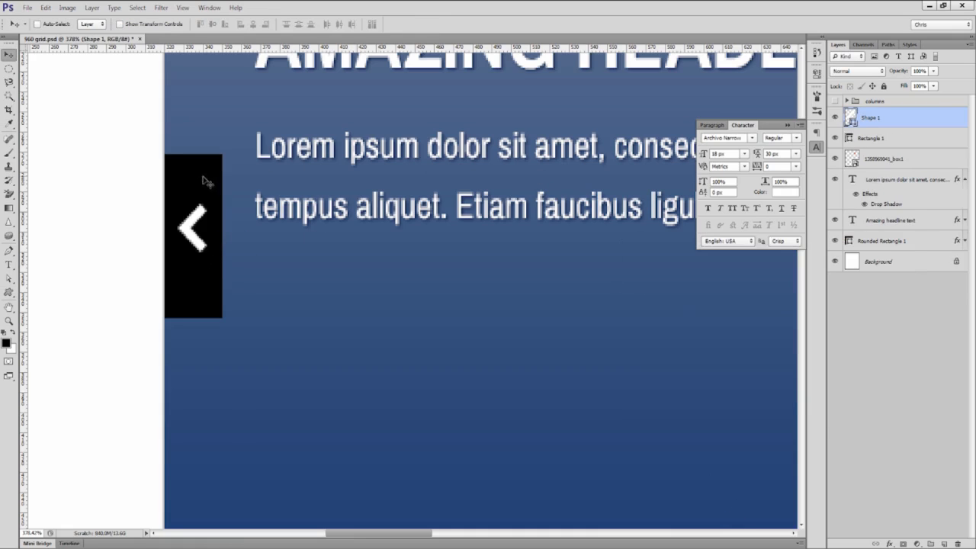
ctrl+shift+click(205, 178)
click(213, 24)
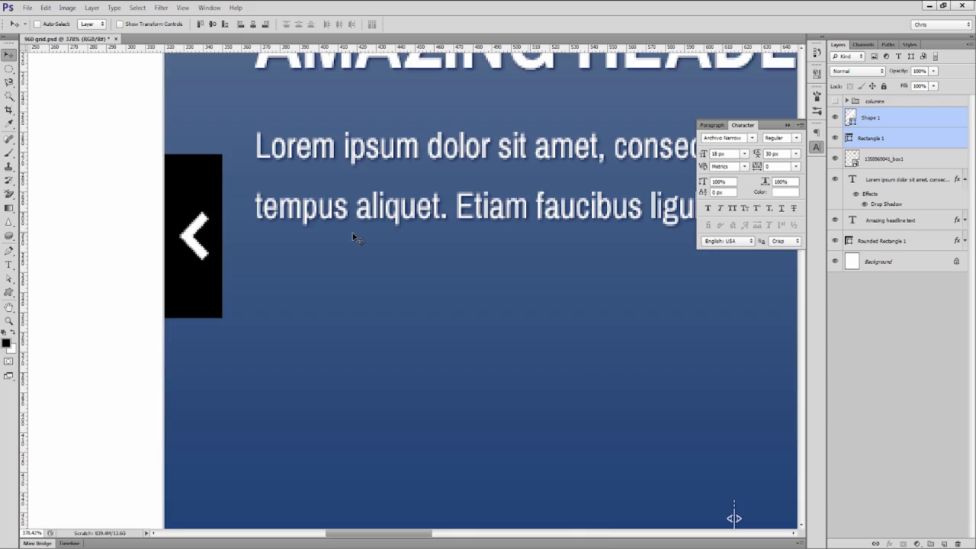
- Group the chevron and rectangle layers
key(ctrl+1)
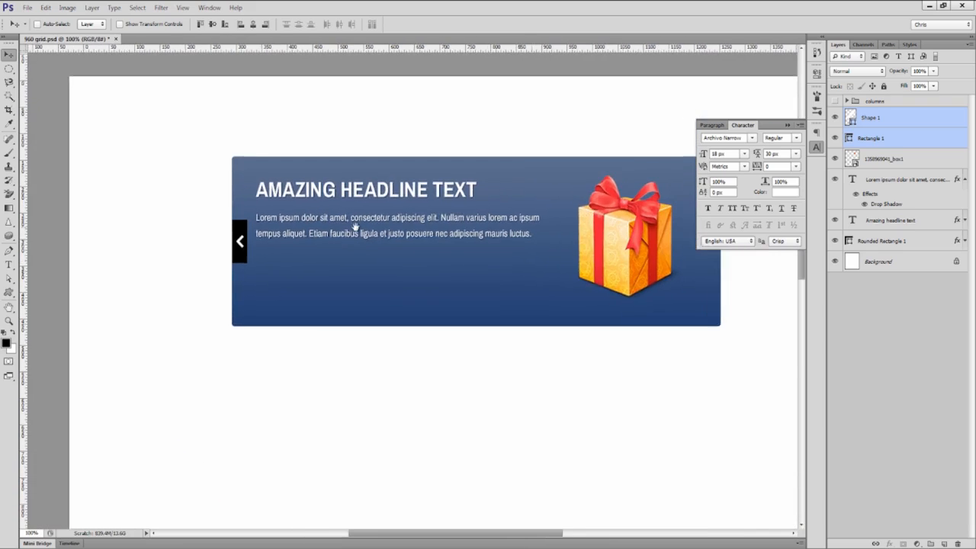
drag(355, 226, 297, 206)
key(ctrl+g)
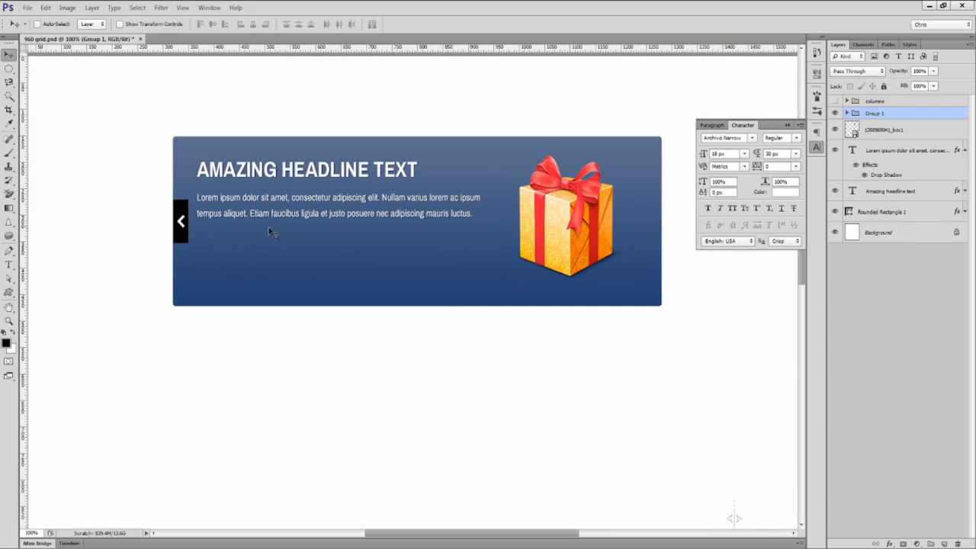
- Duplicate the arrow group to the banner's right edge and flip the copy horizontally
drag(194, 219, 657, 222)
key(ctrl+t)
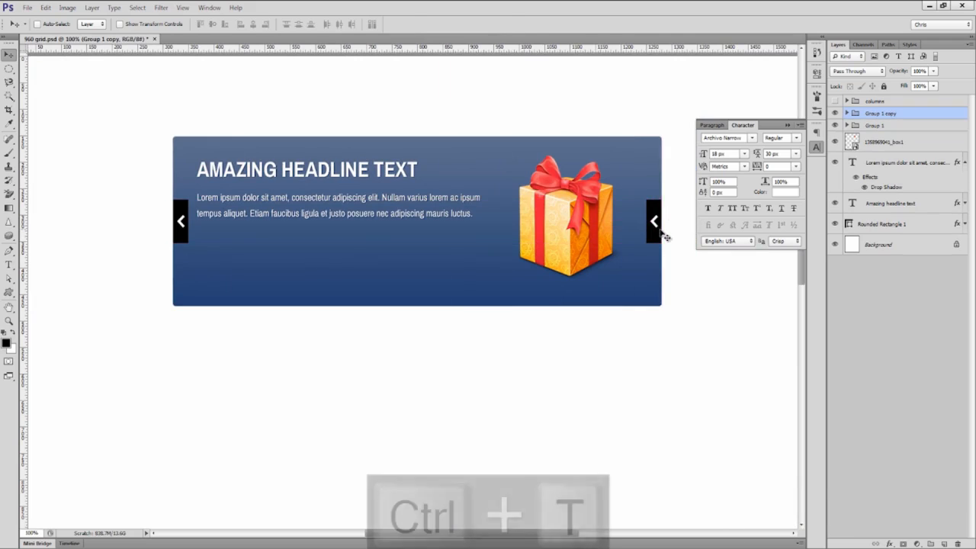
right_click(658, 222)
click(686, 360)
key(Return)
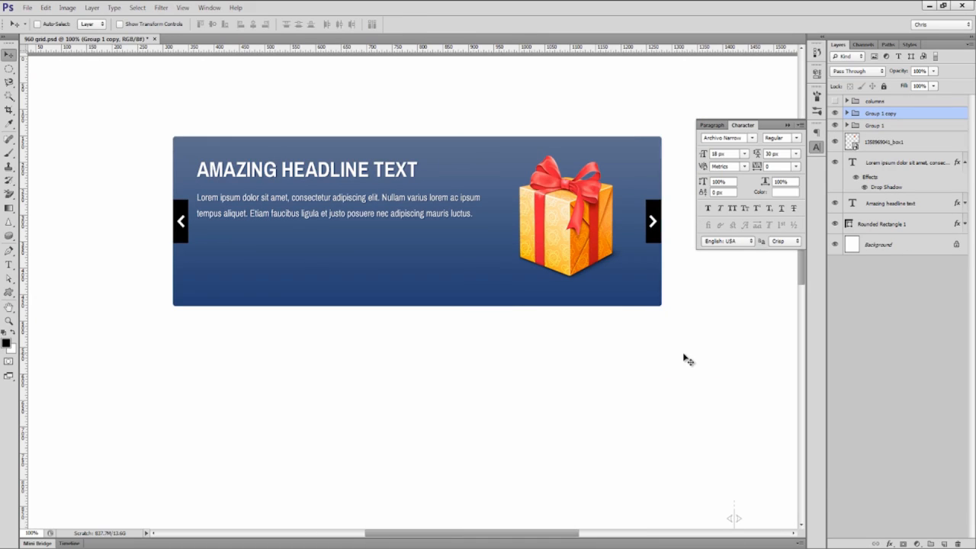
- Switch to Iconfinder in the browser, search for "loading" with the size filter reset, and download the dotted circular spinner as PNG
click(243, 547)
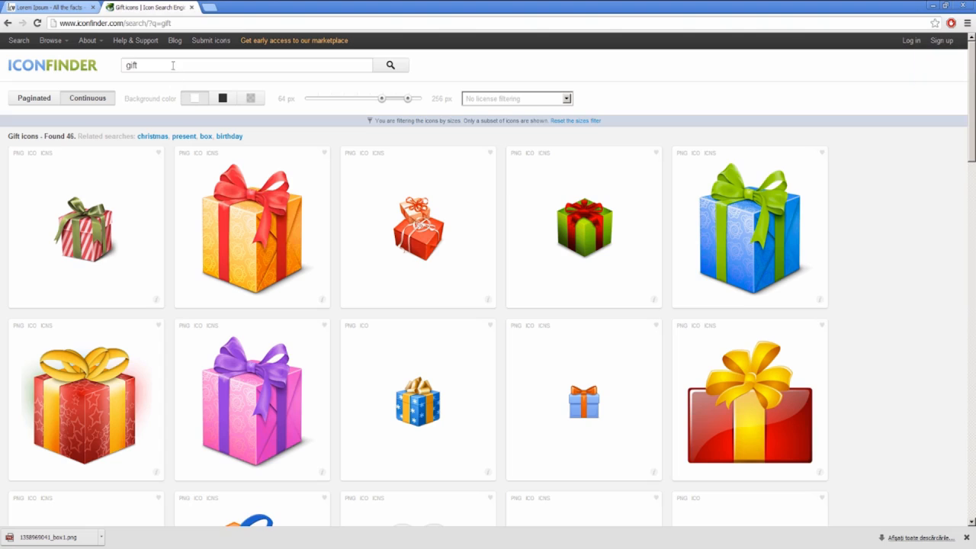
drag(154, 66, 52, 68)
text(loading)
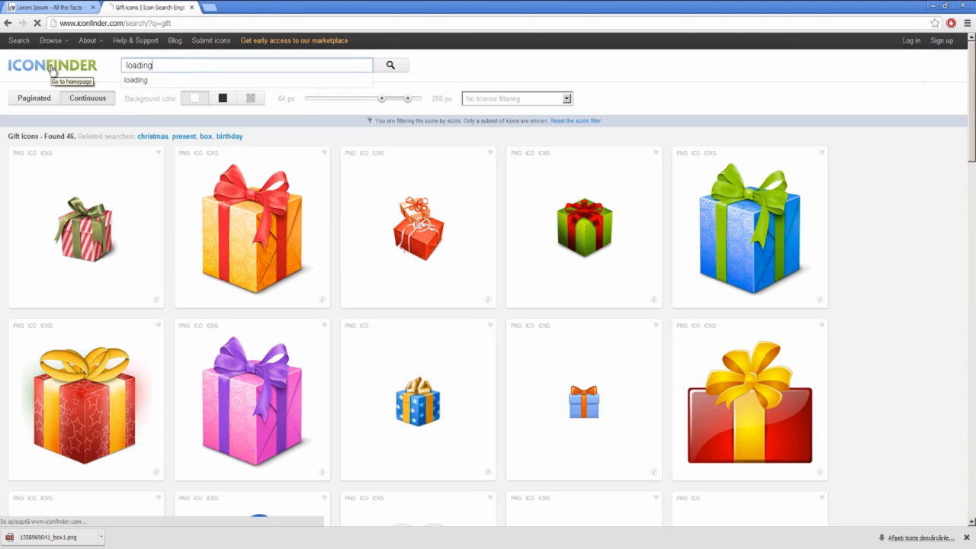
key(Return)
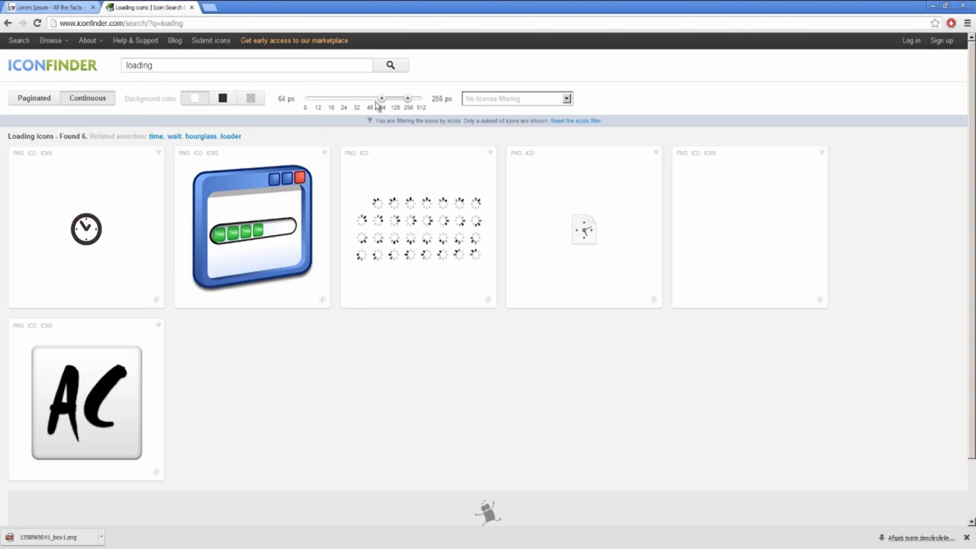
click(575, 122)
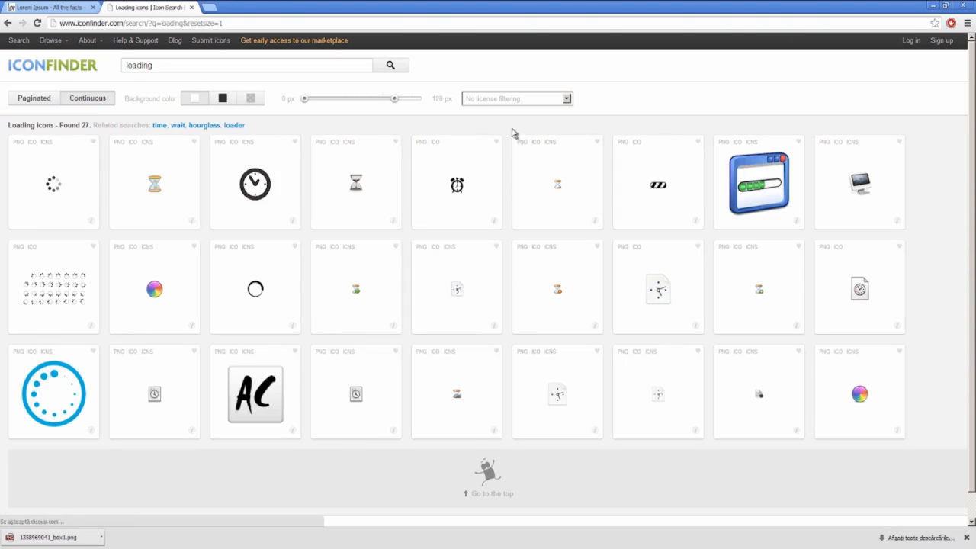
click(17, 141)
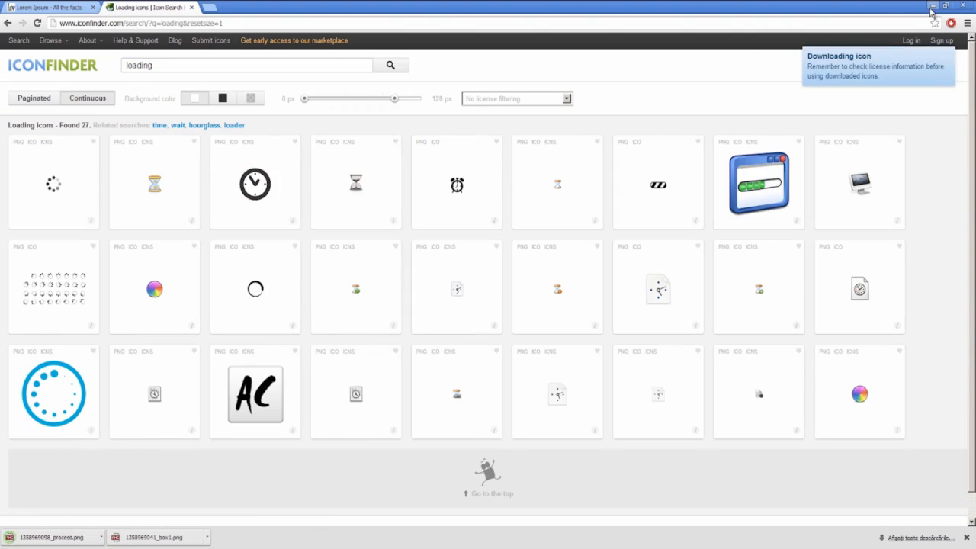
- Place the downloaded spinner file from the desktop into the Photoshop banner and move it to the banner's upper-right corner
click(932, 6)
click(929, 6)
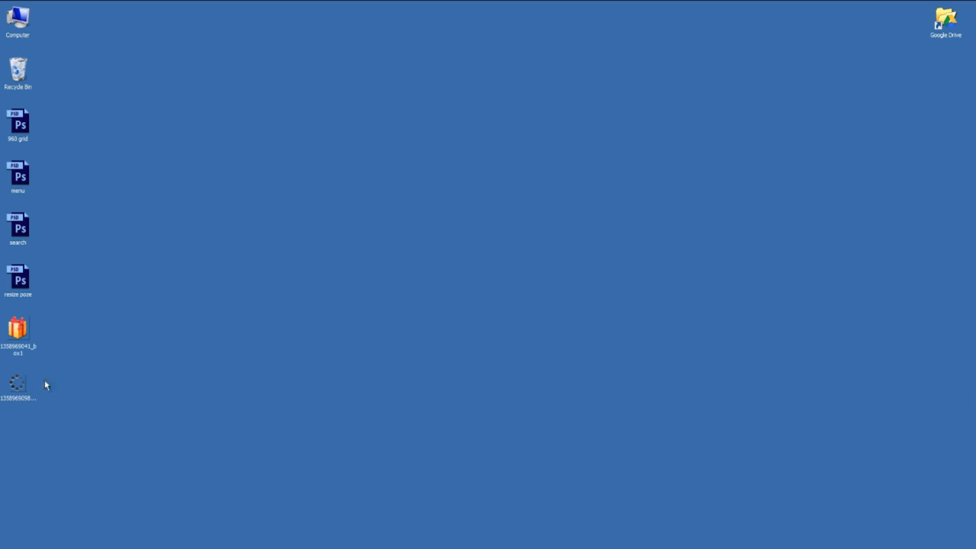
drag(19, 383, 563, 195)
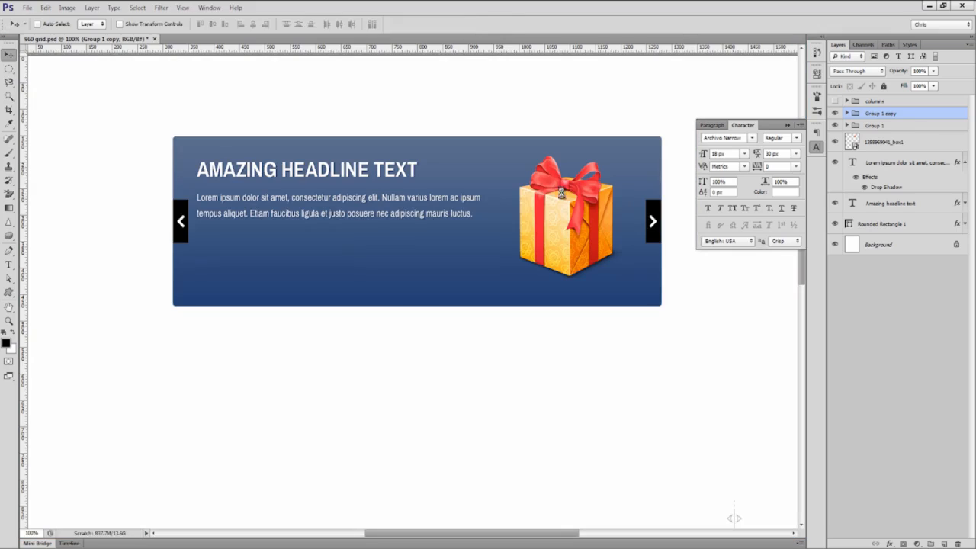
key(Return)
drag(471, 271, 670, 139)
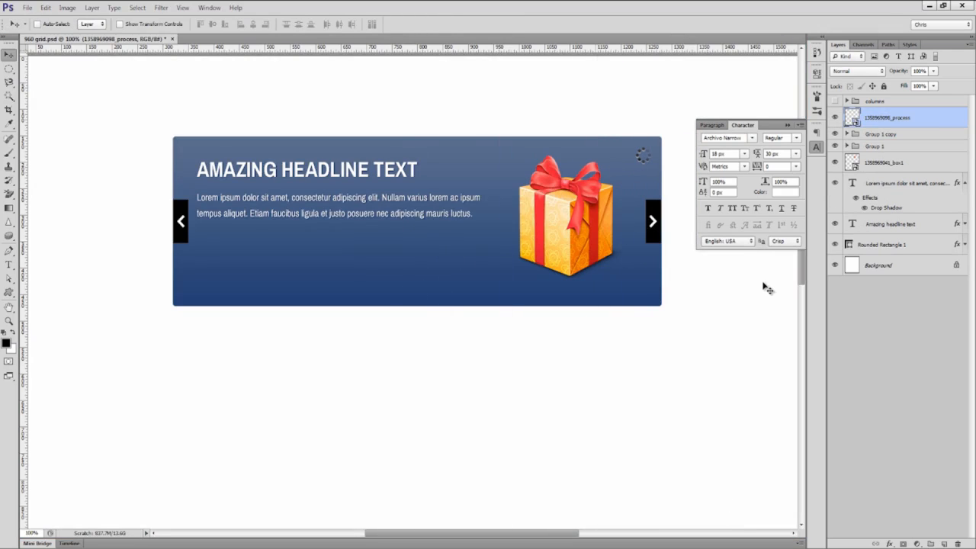
- Apply a white Color Overlay to the loading spinner layer
click(889, 544)
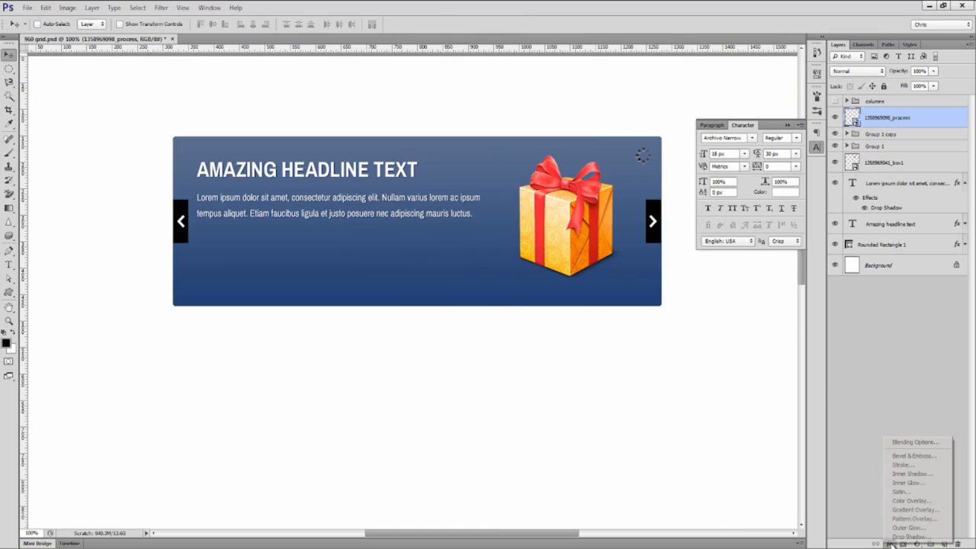
click(911, 501)
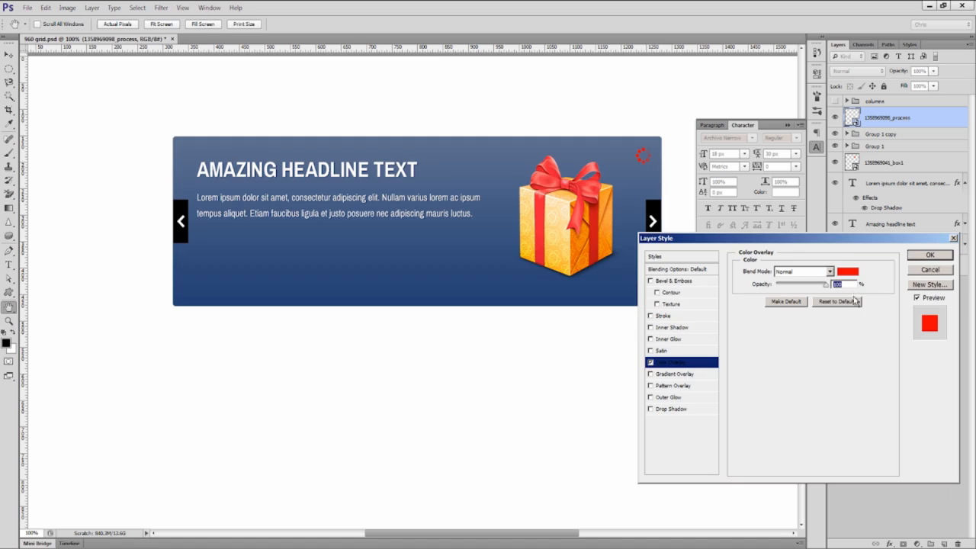
click(848, 271)
drag(657, 287, 555, 211)
key(Return)
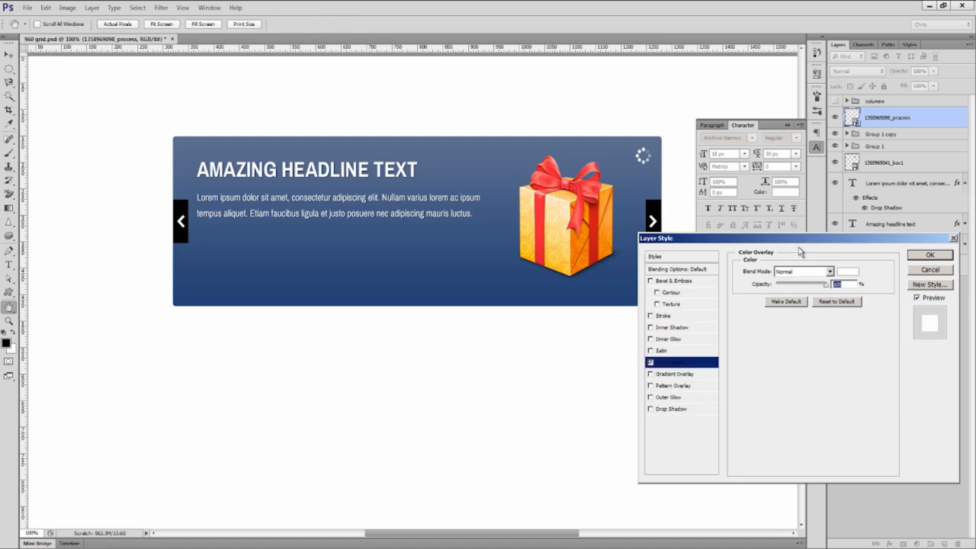
key(Return)
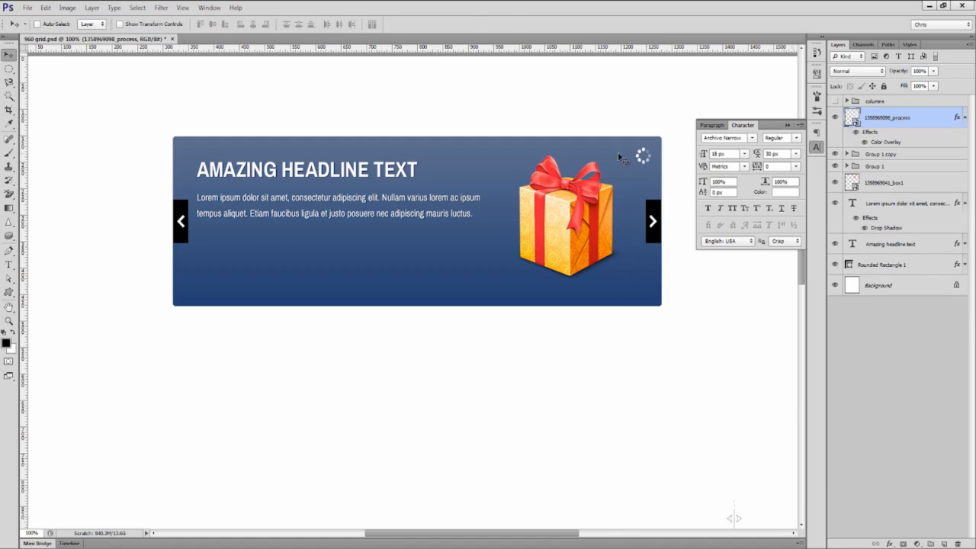
- Scale the spinner down to 25 × 25 px and move it closer to the banner's upper-right corner
key(ctrl+t)
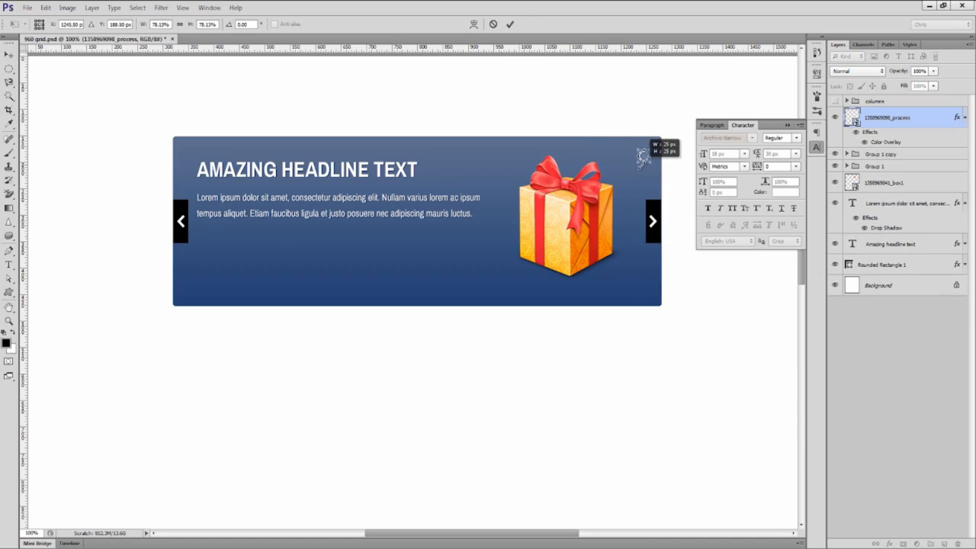
key(Return)
drag(647, 162, 654, 158)
drag(654, 159, 657, 161)
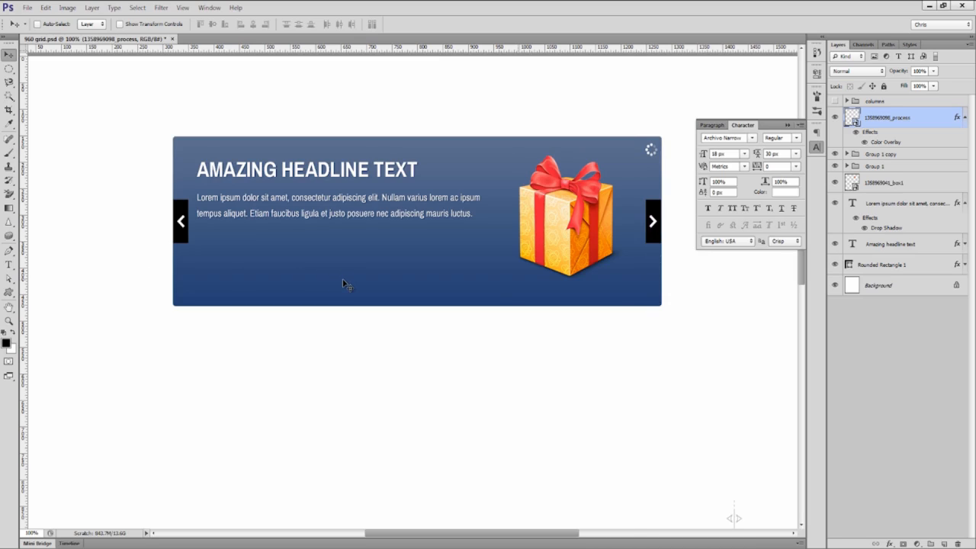
- Draw a black rectangle about 963 × 27 px across the banner's bottom edge
right_click(6, 294)
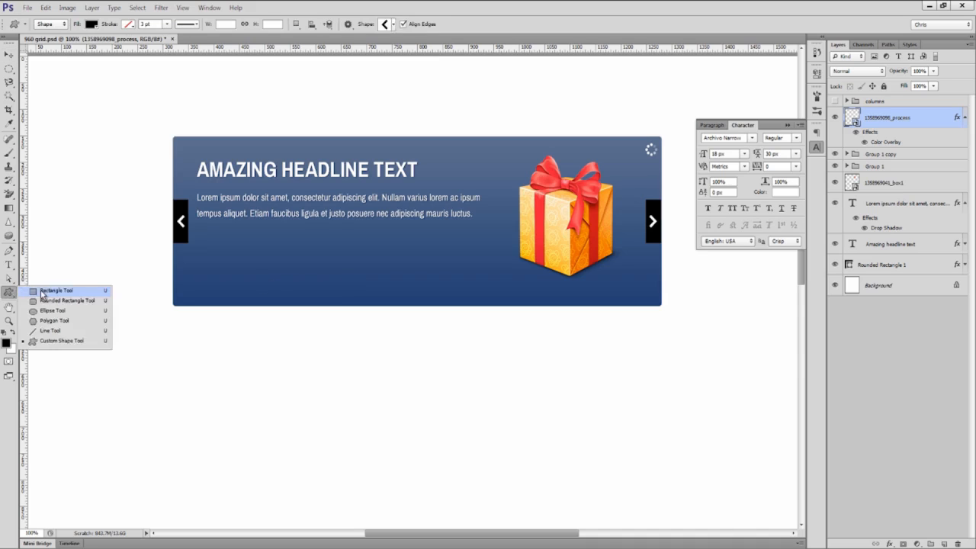
click(57, 292)
drag(173, 291, 661, 306)
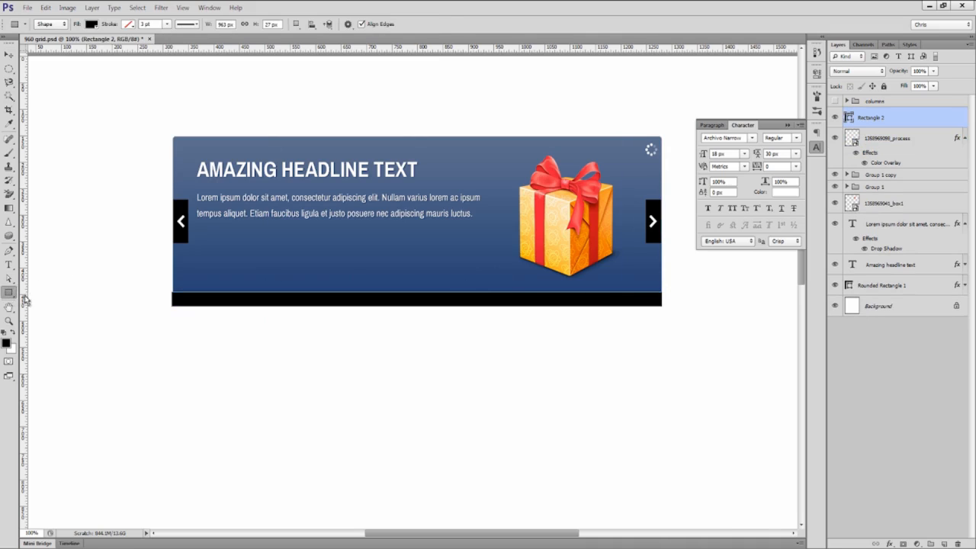
- Draw a black rounded rectangle with a 5 px radius, about 149 × 38 px, overlapping the bottom bar below the gift
right_click(9, 292)
click(40, 301)
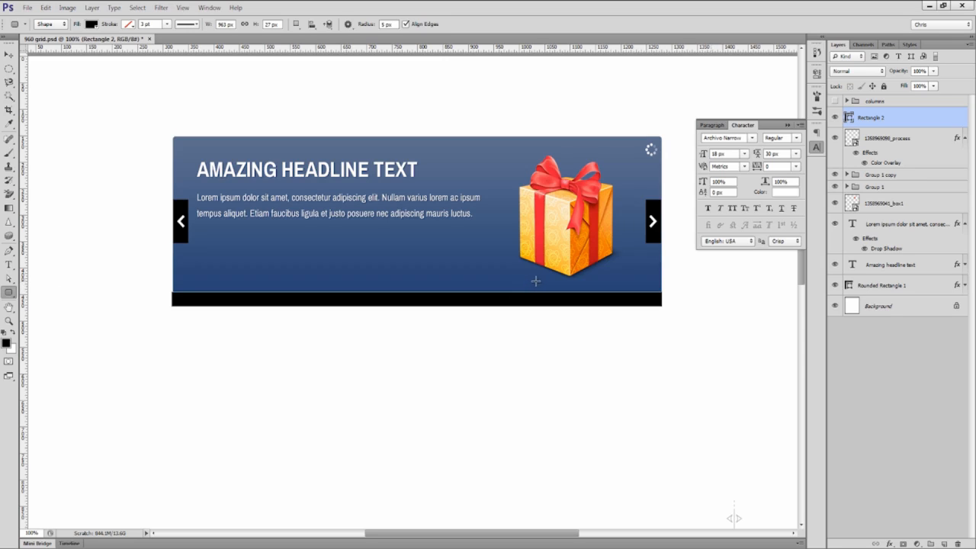
drag(535, 281, 612, 301)
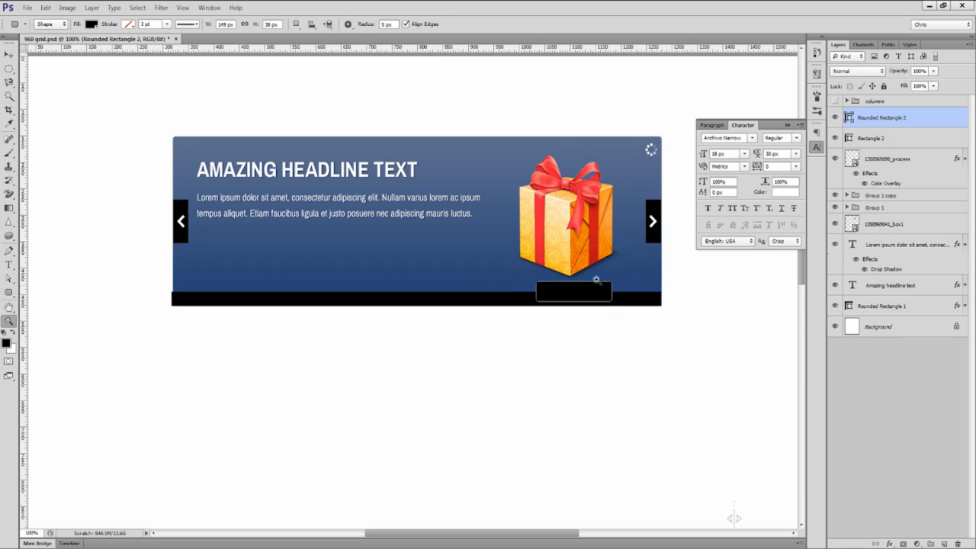
- Draw a white circle near the left end of the small rounded rectangle, with the path outlines hidden
scroll(597, 280, up, 3)
key(v)
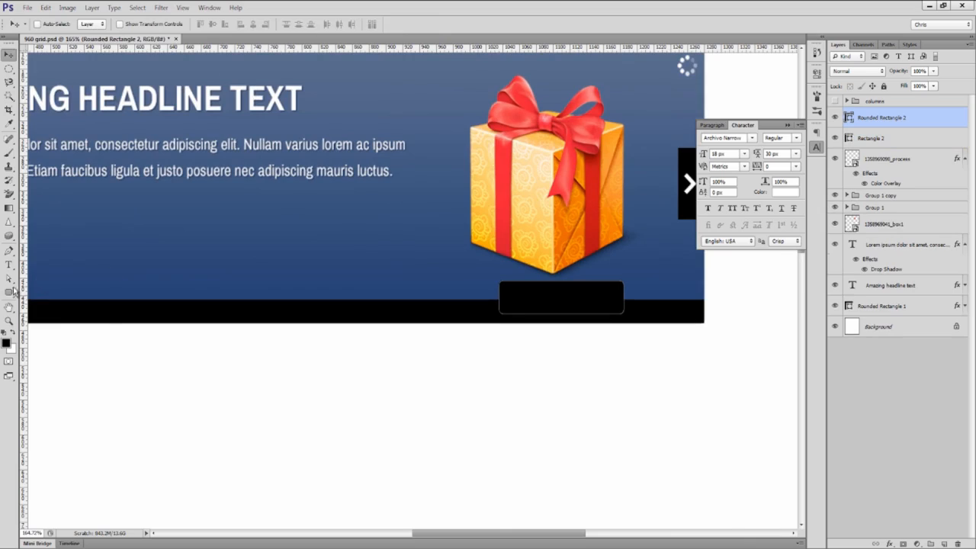
click(10, 293)
right_click(9, 293)
click(39, 312)
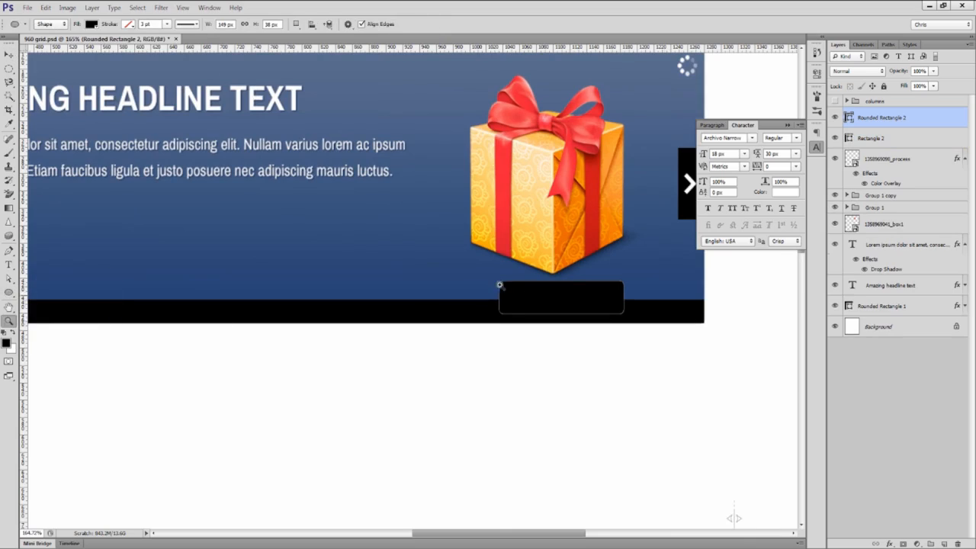
scroll(500, 285, up, 3)
key(ctrl+shift+h)
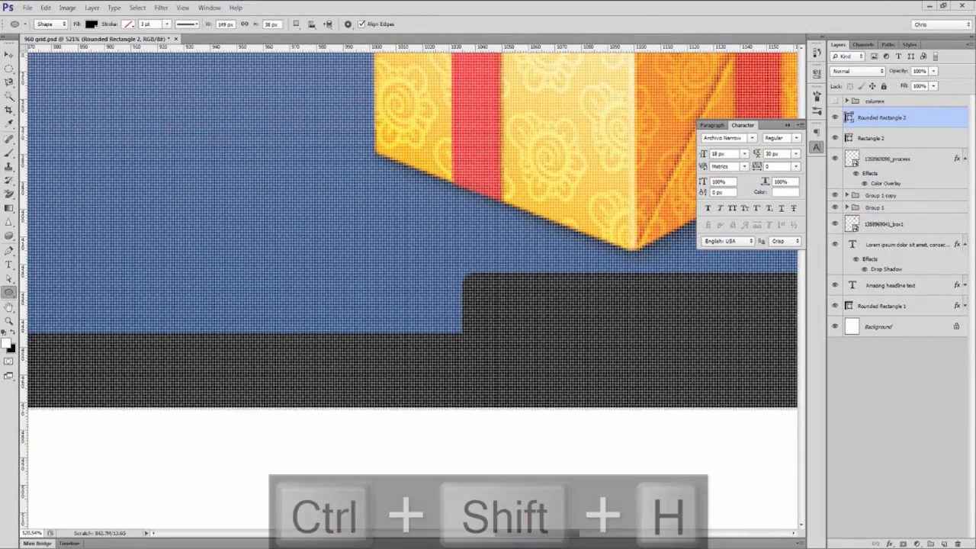
mouse_move(499, 308)
mouse_down()
mouse_move(283, 275)
mouse_move(254, 254)
mouse_move(294, 274)
mouse_move(346, 275)
mouse_up()
double_click(852, 118)
click(633, 267)
click(872, 261)
click(817, 148)
- Duplicate the white circle into a row of five and distribute the circles evenly
key(v)
drag(348, 277, 457, 277)
drag(457, 278, 515, 277)
shift+click(885, 202)
click(338, 24)
- Recolor the middle circle of the row blue
click(883, 160)
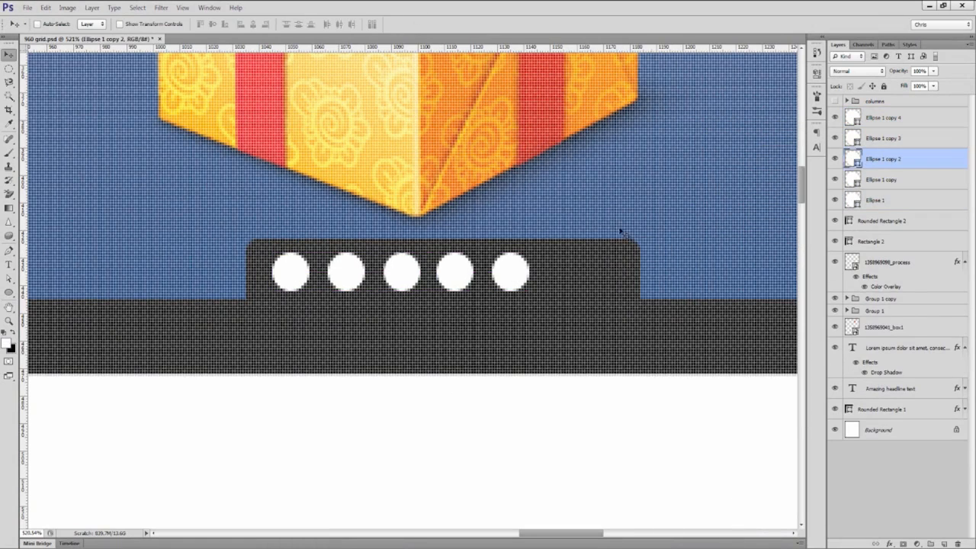
double_click(852, 159)
click(730, 294)
click(872, 262)
- Narrow the small rounded rectangle to about 118 px by pulling in its right side anchor points
key(a)
click(613, 265)
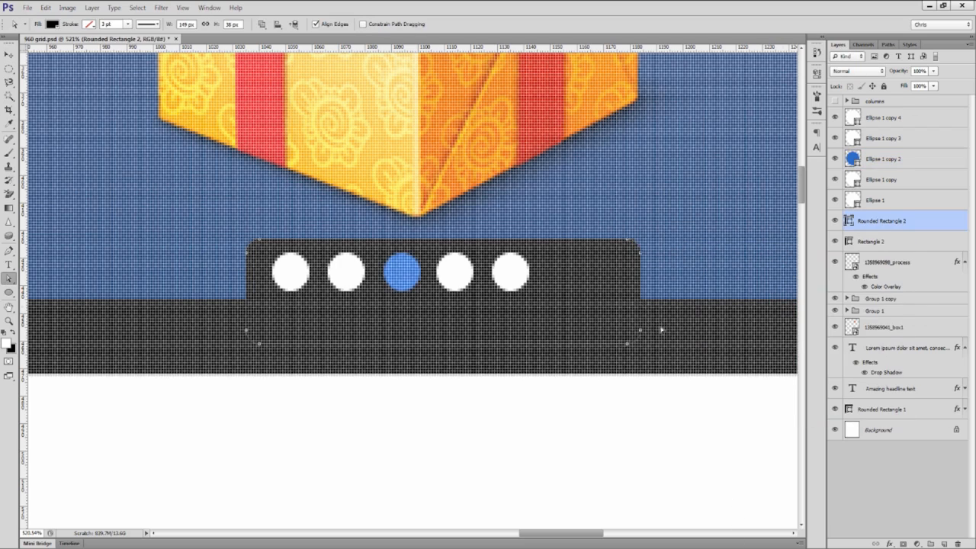
drag(640, 294, 559, 316)
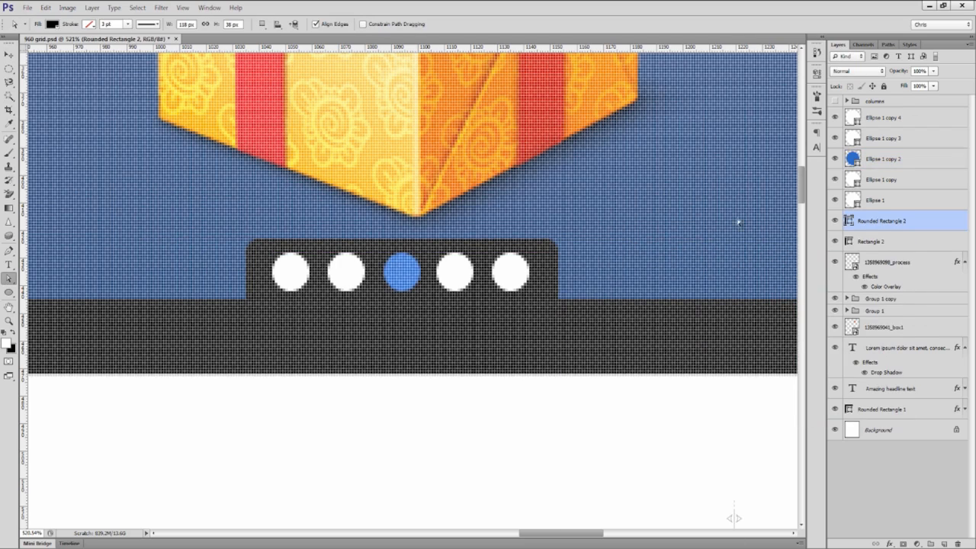
- Group the five circles and center the group horizontally on the small rounded rectangle
click(885, 201)
shift+click(886, 122)
key(ctrl+g)
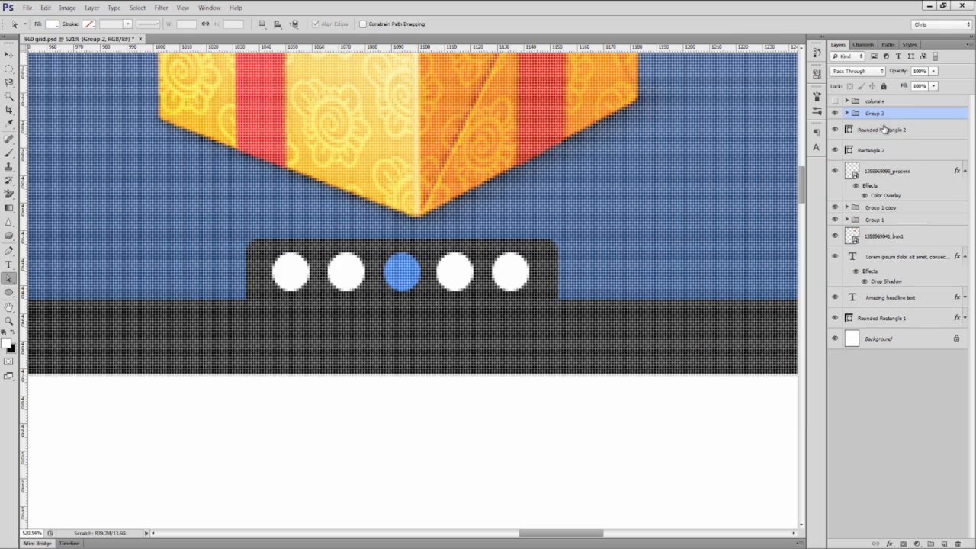
shift+click(883, 130)
key(v)
click(253, 24)
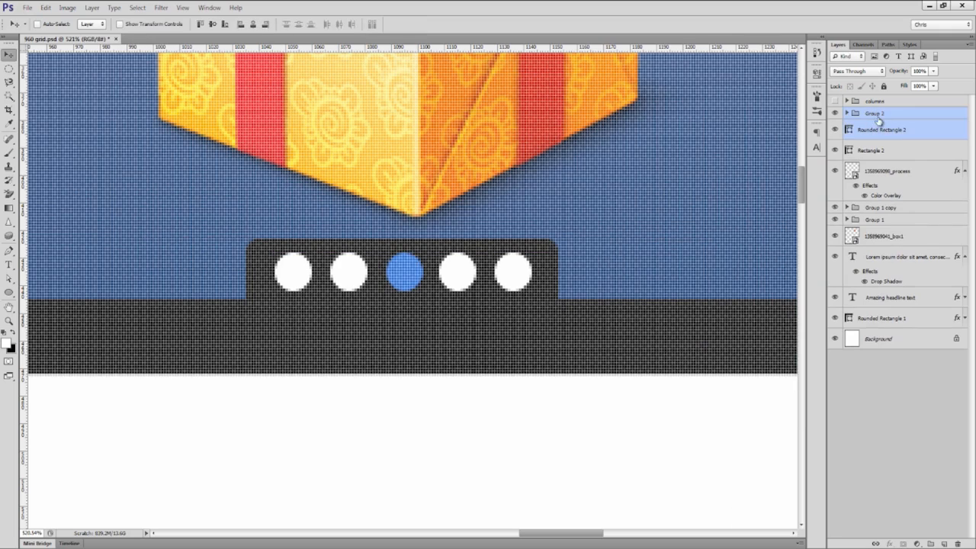
- Group the circles with their rounded rectangle and name the group "rotator"
key(ctrl+g)
double_click(874, 113)
text(rotator)
- Collapse the effects lists of the paragraph text and spinner layers
click(900, 152)
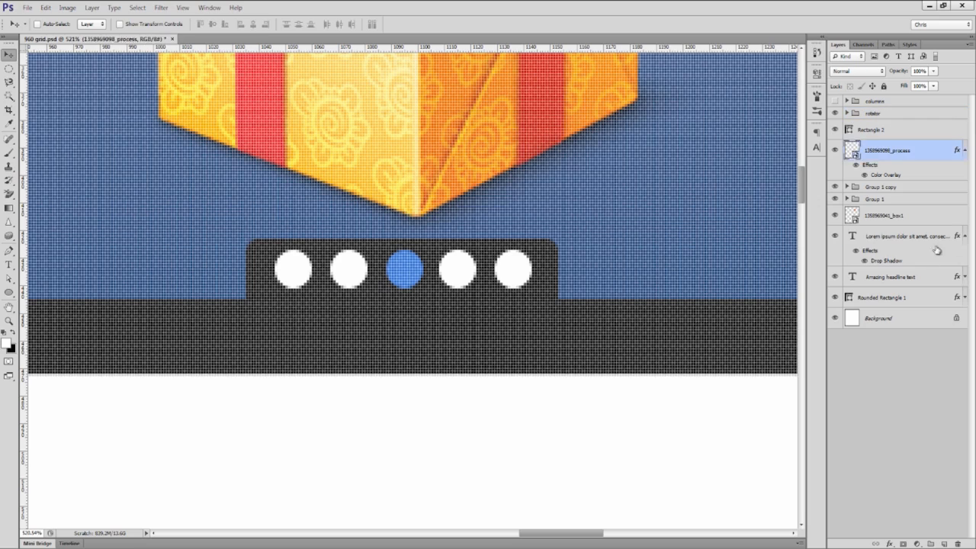
ctrl+click(944, 238)
click(965, 237)
click(894, 152)
- Rename the layer of the bar along the banner's bottom edge to "black bar"
key(ctrl+1)
drag(534, 279, 623, 256)
ctrl+click(365, 245)
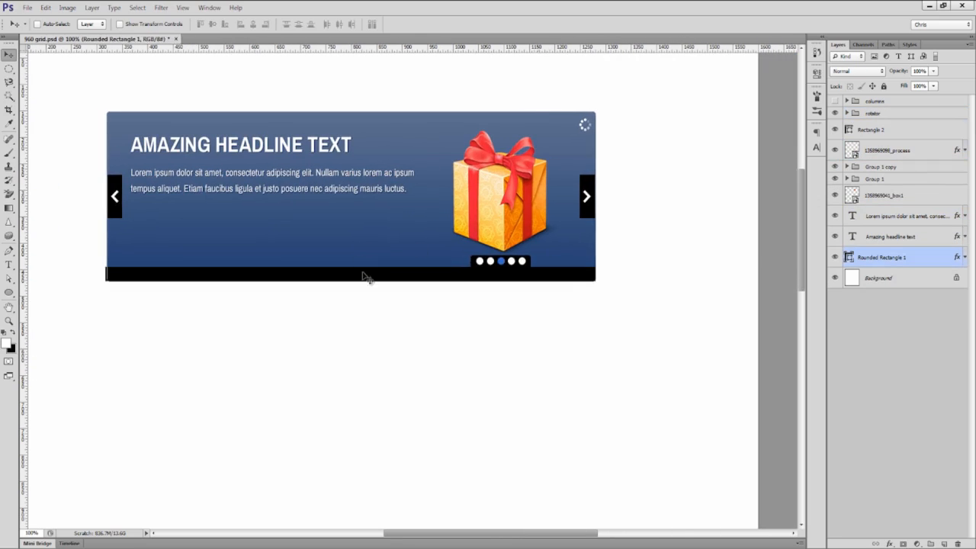
ctrl+click(365, 276)
text(black bar)
key(Return)
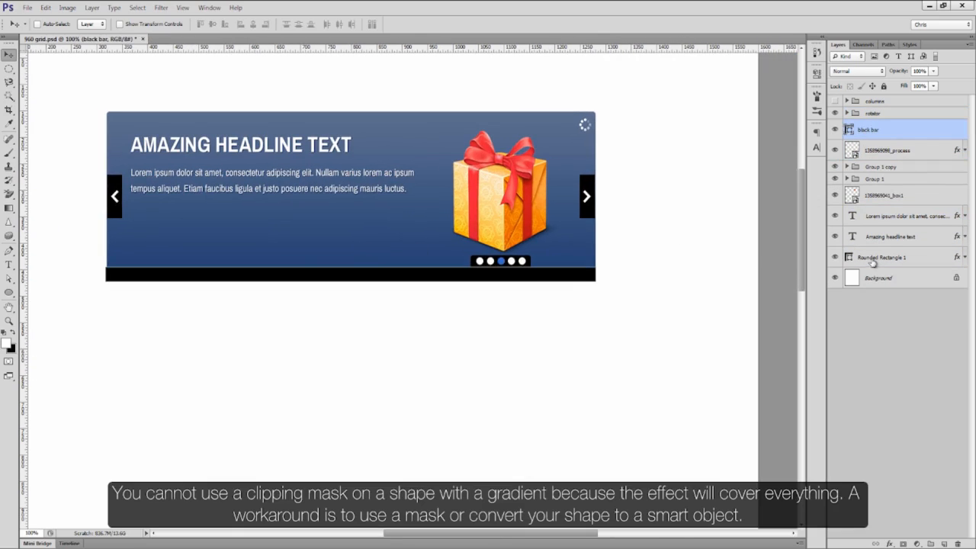
- Rename the banner's background shape layer to "bg" and move the black bar layer directly above it
click(836, 258)
click(836, 258)
double_click(875, 259)
text(bg)
key(Return)
drag(876, 132, 879, 247)
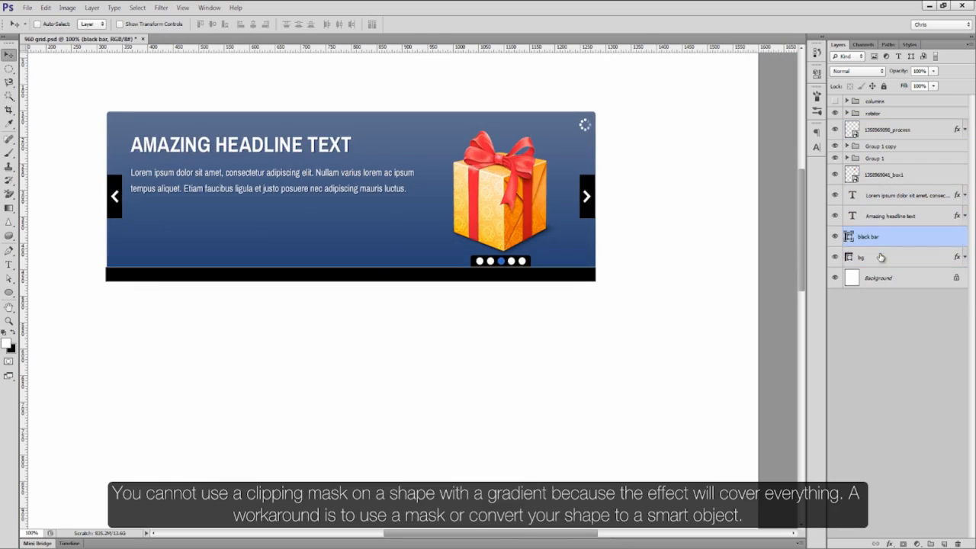
- Convert a duplicate of the bg layer to a smart object with the original hidden, and clip the black bar to it
click(880, 258)
key(ctrl+j)
click(835, 277)
right_click(868, 258)
click(894, 303)
click(886, 238)
key(ctrl+alt+g)
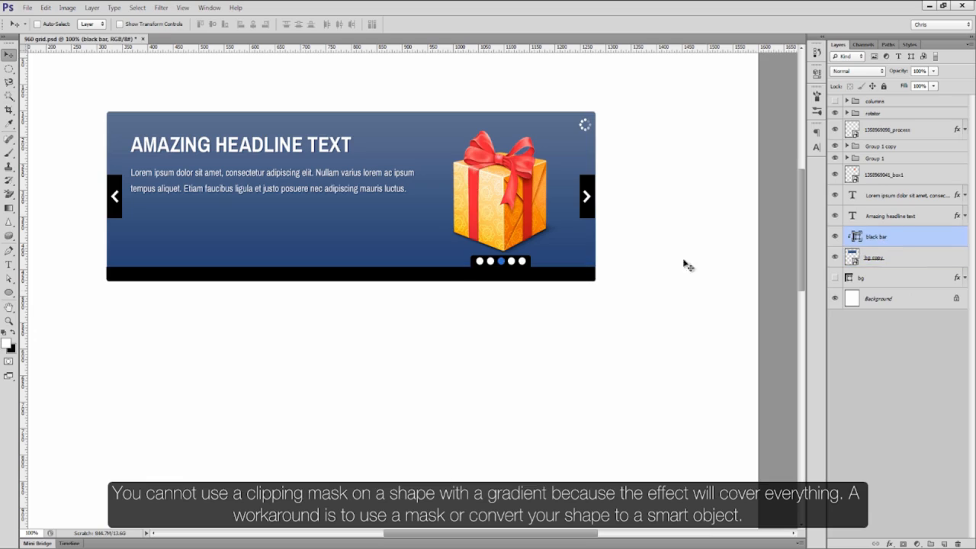
- Move the gift icon slightly up and to the right, away from the pagination dots
drag(492, 209, 494, 204)
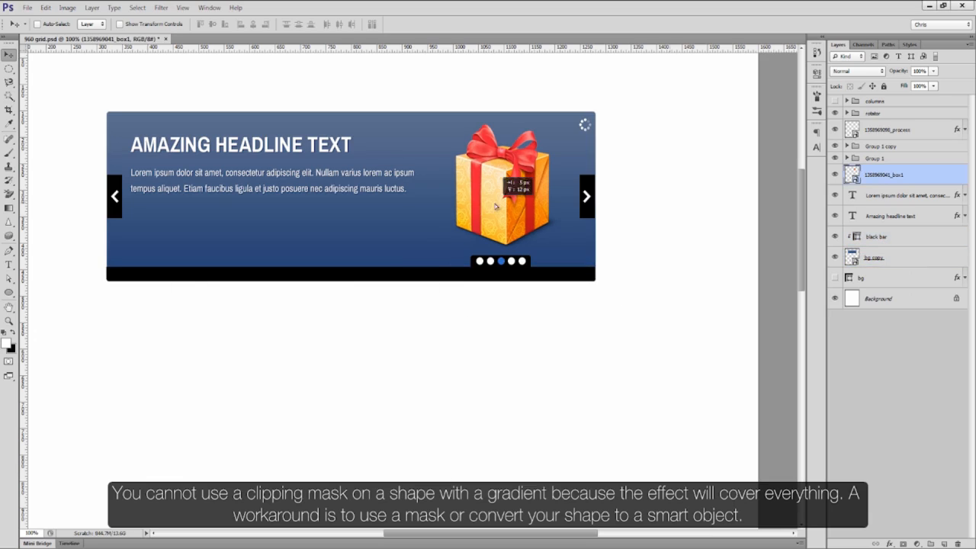
- Draw a black rectangle about 986 × 54 px just below the banner and place its layer beneath the bg layer
click(9, 293)
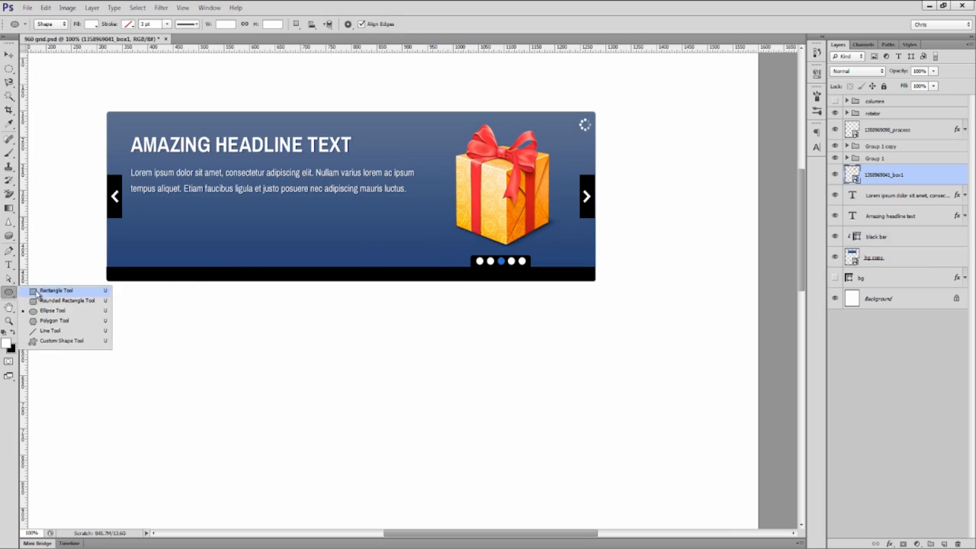
click(69, 293)
drag(101, 284, 602, 313)
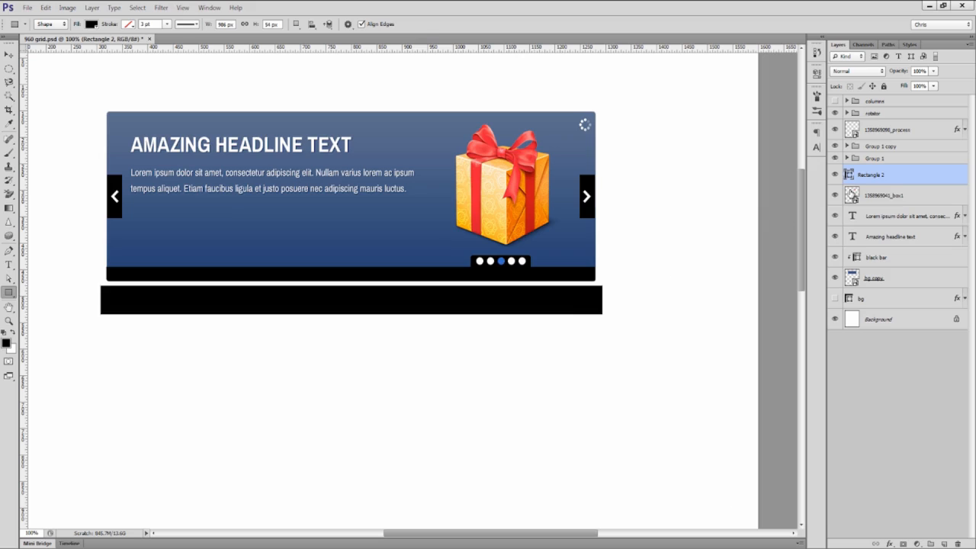
drag(879, 185, 877, 307)
key(v)
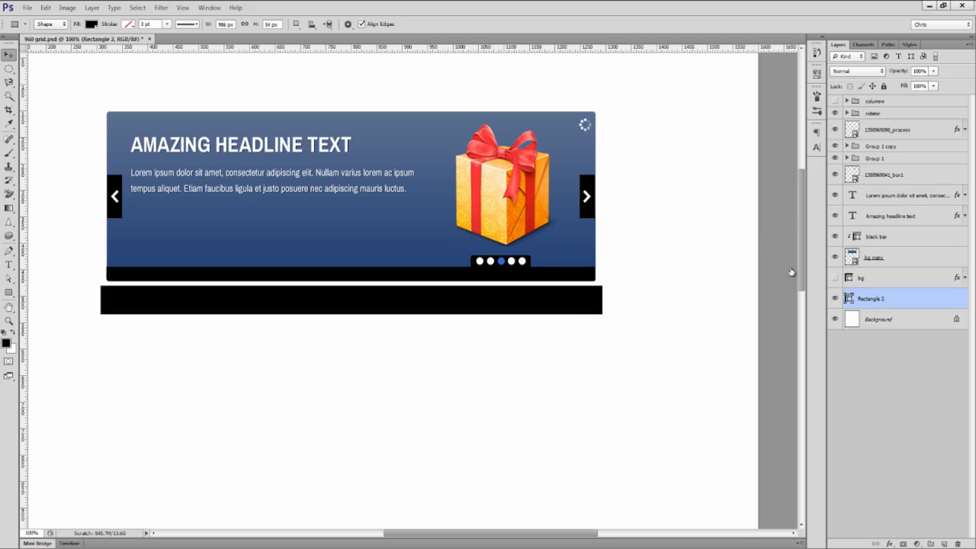
- Rasterize the rectangle below the banner with a 6 px Gaussian Blur and set its opacity to 54%
click(164, 7)
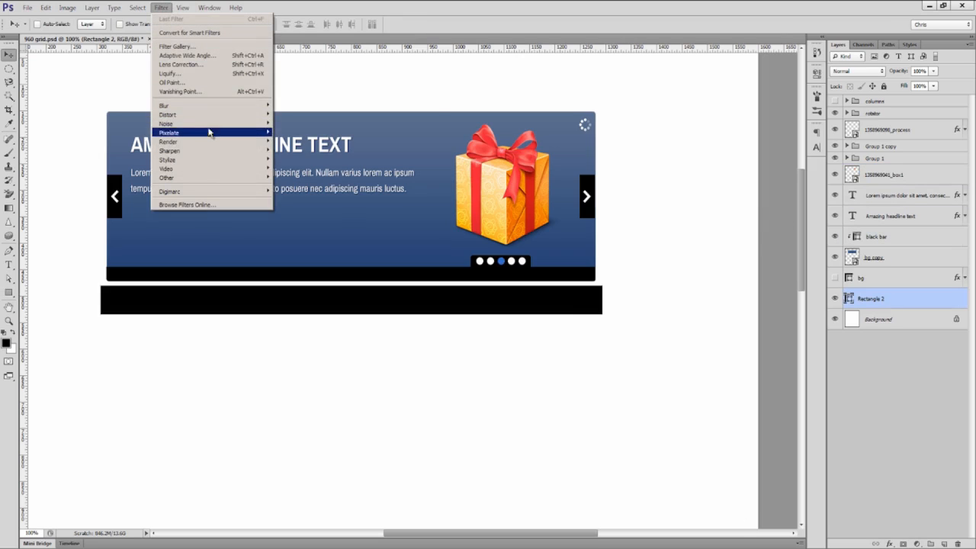
mouse_move(232, 107)
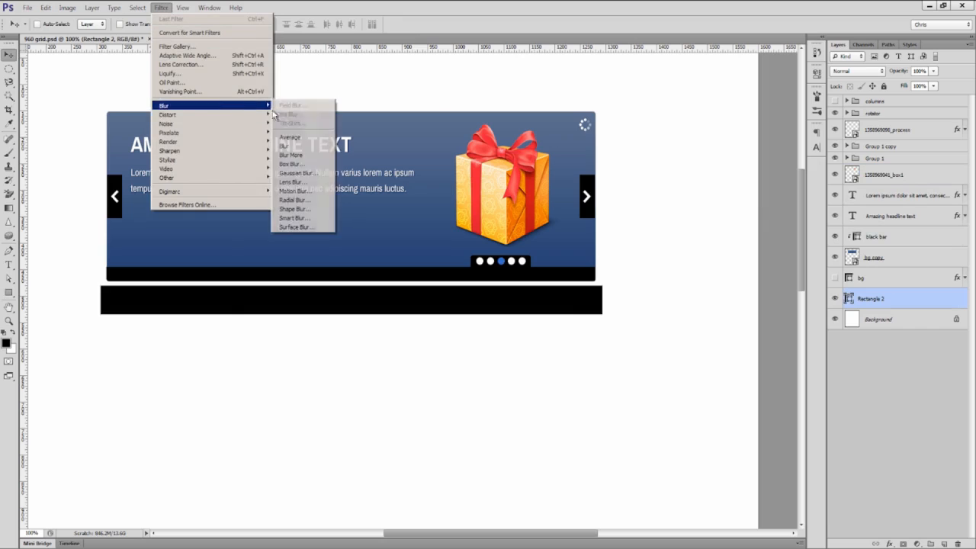
click(302, 169)
click(468, 211)
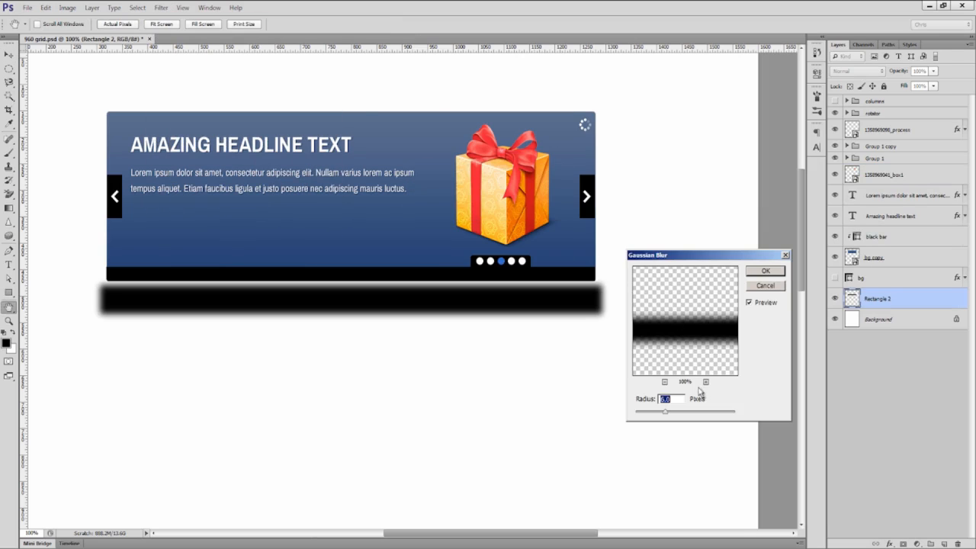
click(766, 272)
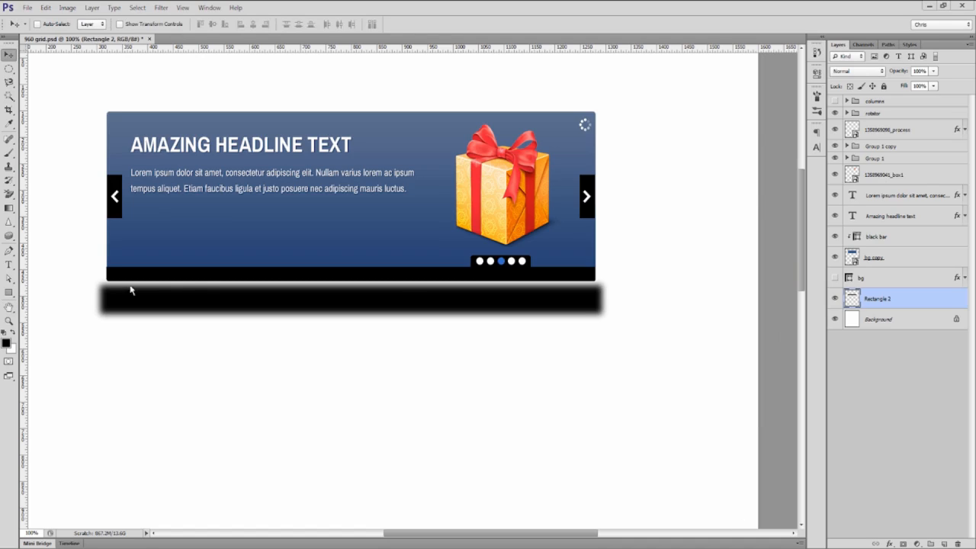
drag(906, 73, 893, 73)
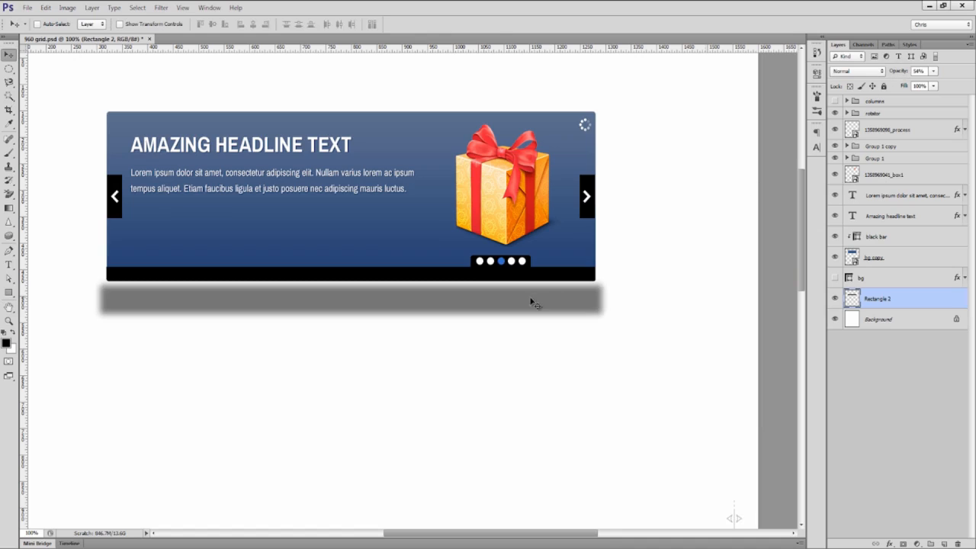
- Narrow the blurred rectangle's top edge with a Perspective transform and move it up under the banner as a shadow
key(ctrl+t)
right_click(531, 303)
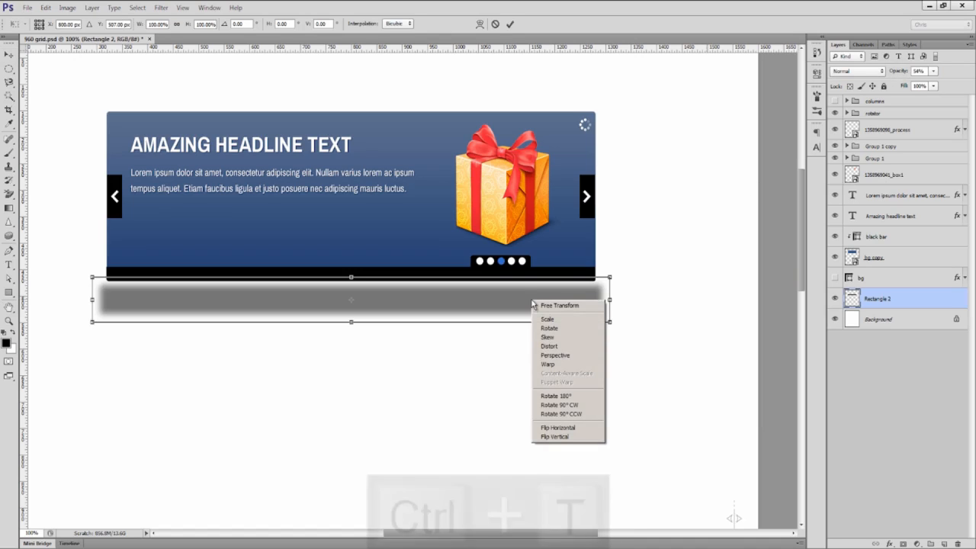
click(557, 356)
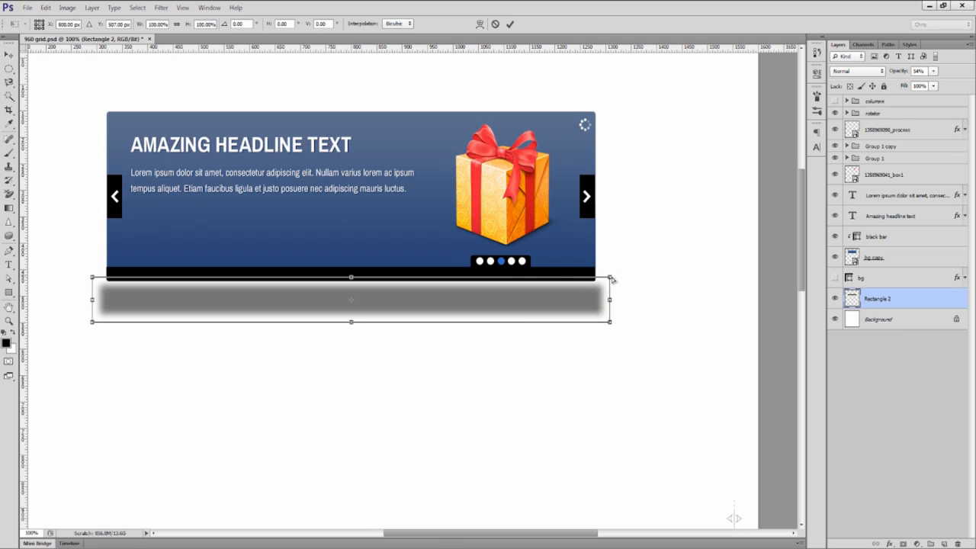
drag(610, 278, 586, 281)
key(Return)
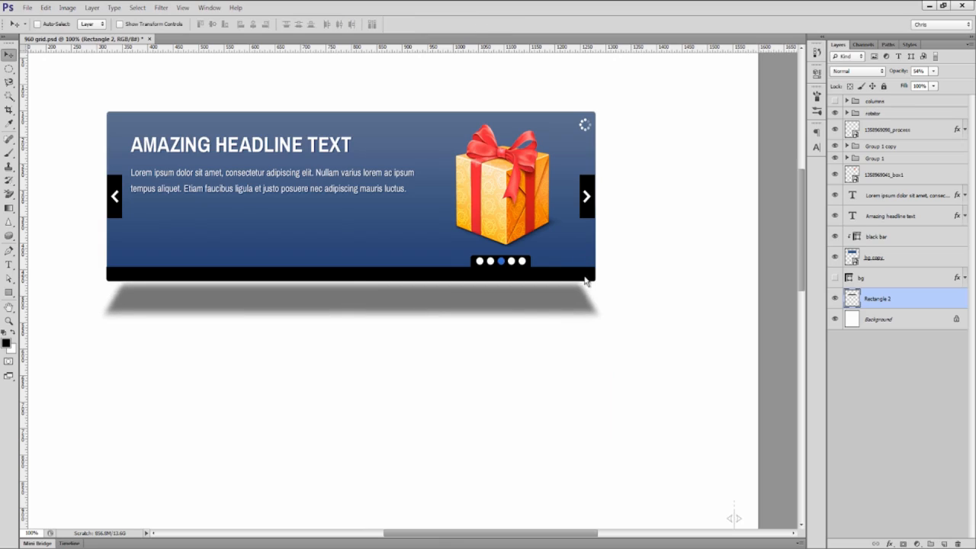
drag(525, 316, 519, 299)
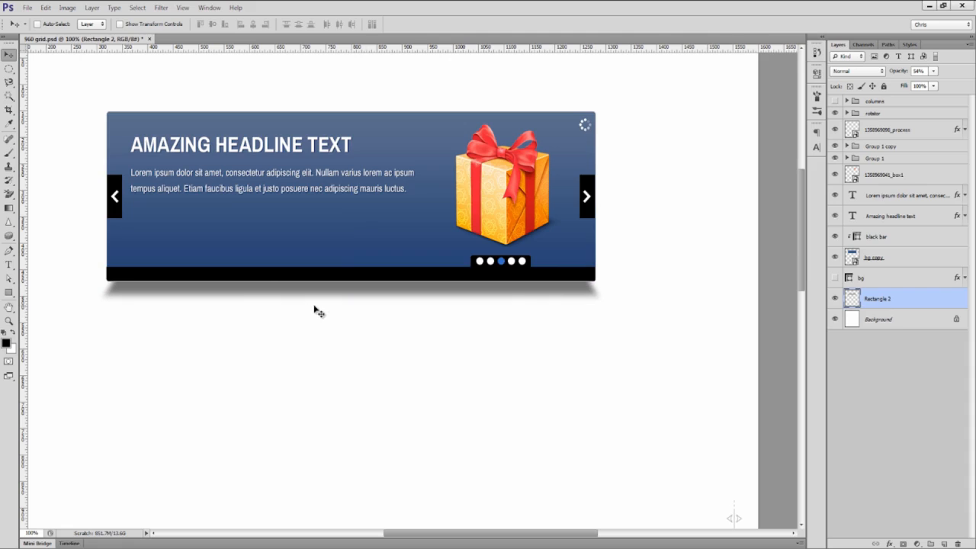
- Narrow the paragraph's text box so the text wraps onto three lines
double_click(347, 188)
drag(430, 227, 389, 248)
key(ctrl+Return)
key(v)
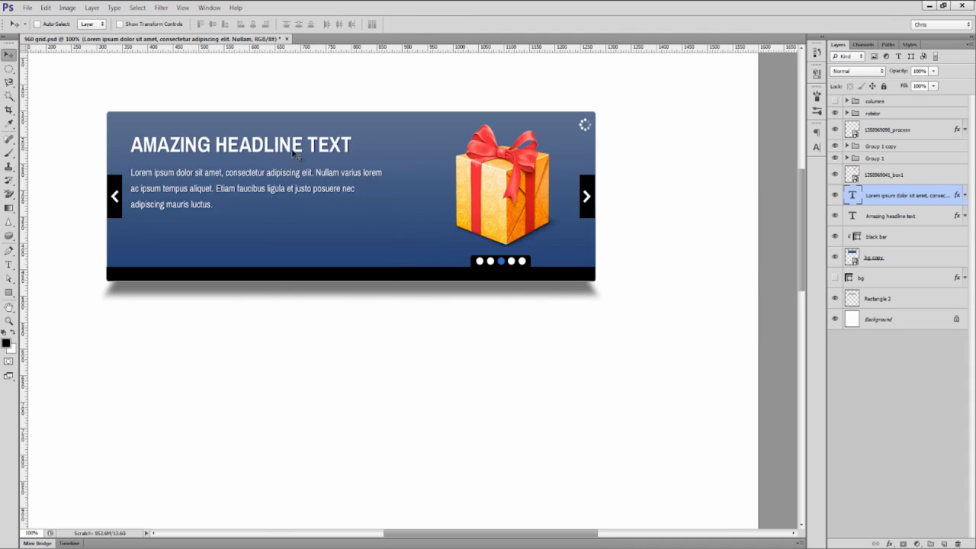